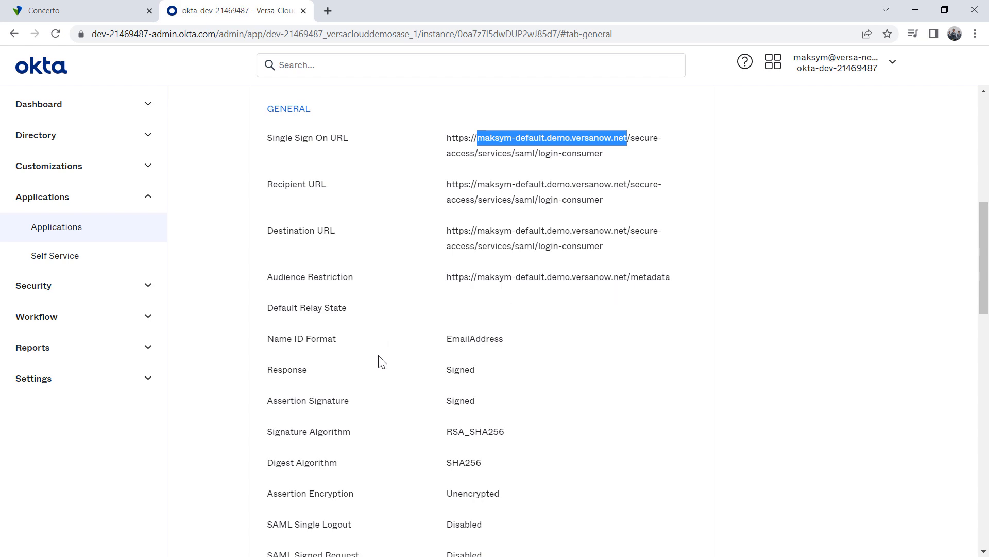
Scroll the app's General tab, then view Sign On's active SHA-2 and inactive SHA-1 signing certificates
scroll(382, 360, "down", 9)
scroll(381, 360, "down", 1)
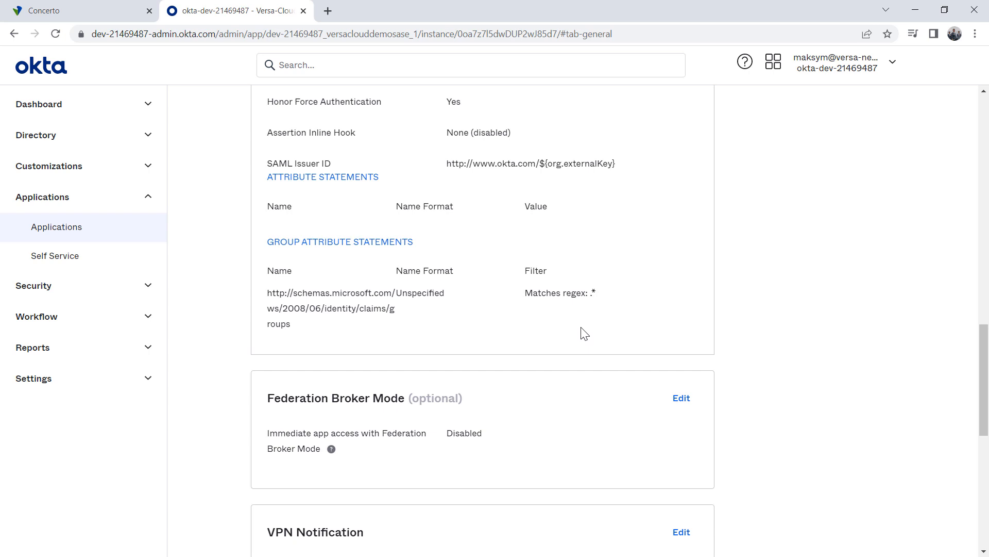
scroll(584, 333, "down", 8)
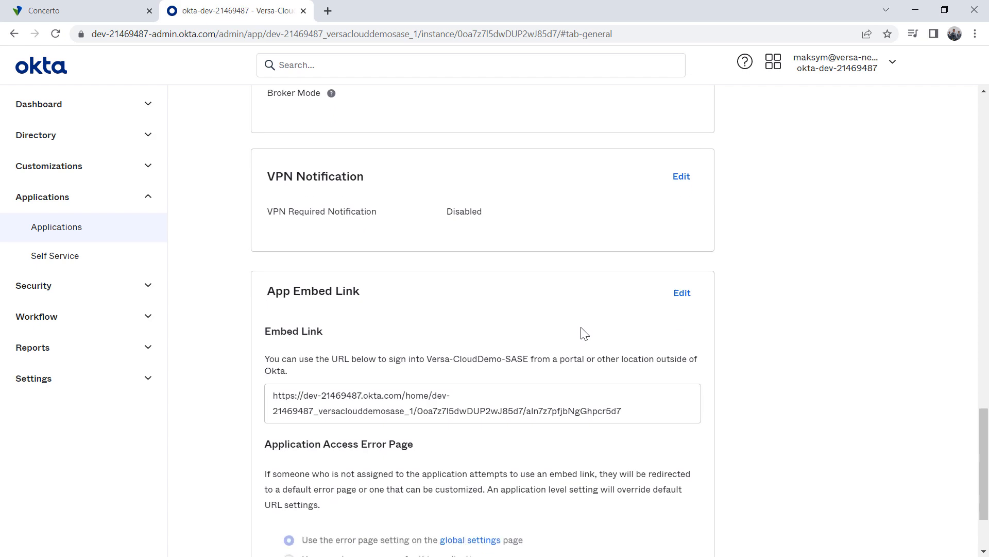
scroll(583, 334, "up", 20)
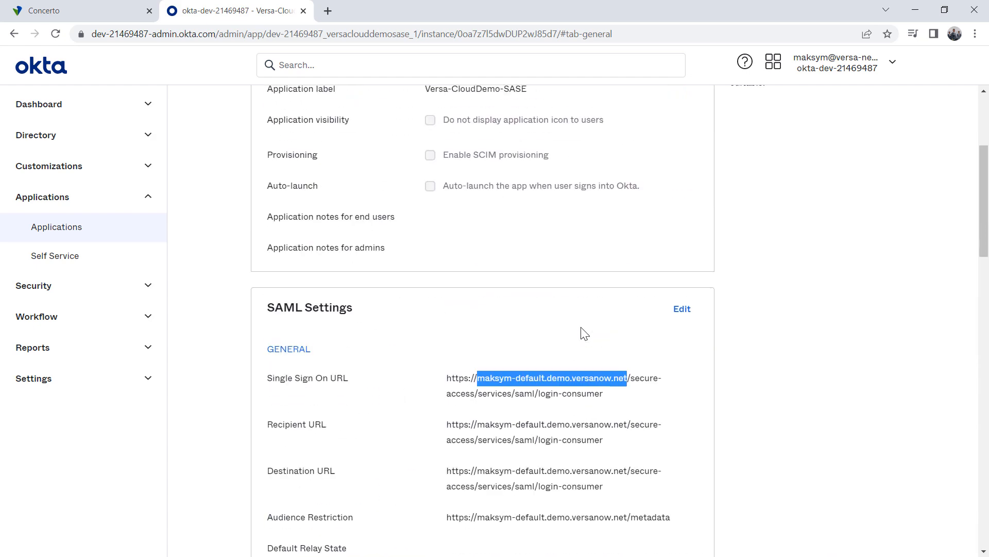
left_click(329, 204)
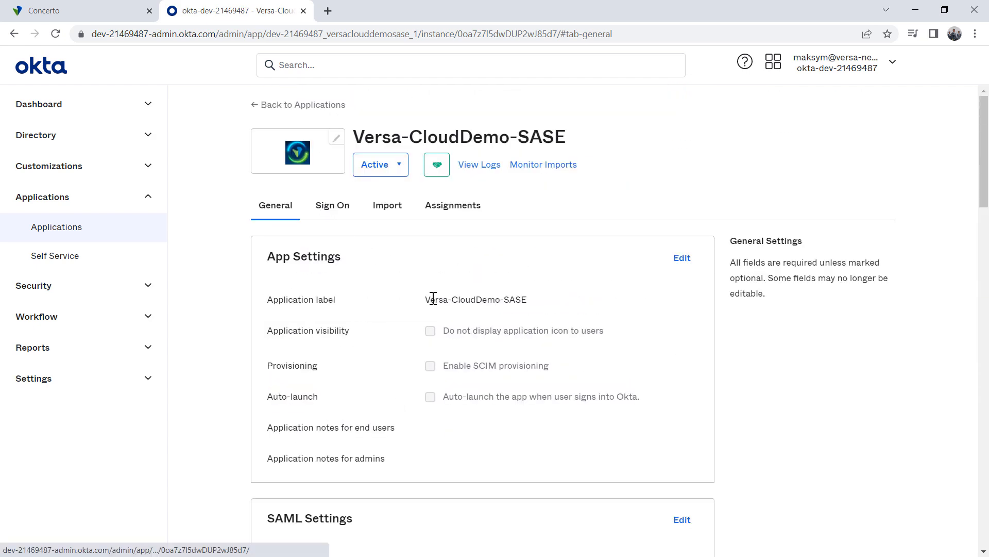
scroll(570, 380, "down", 8)
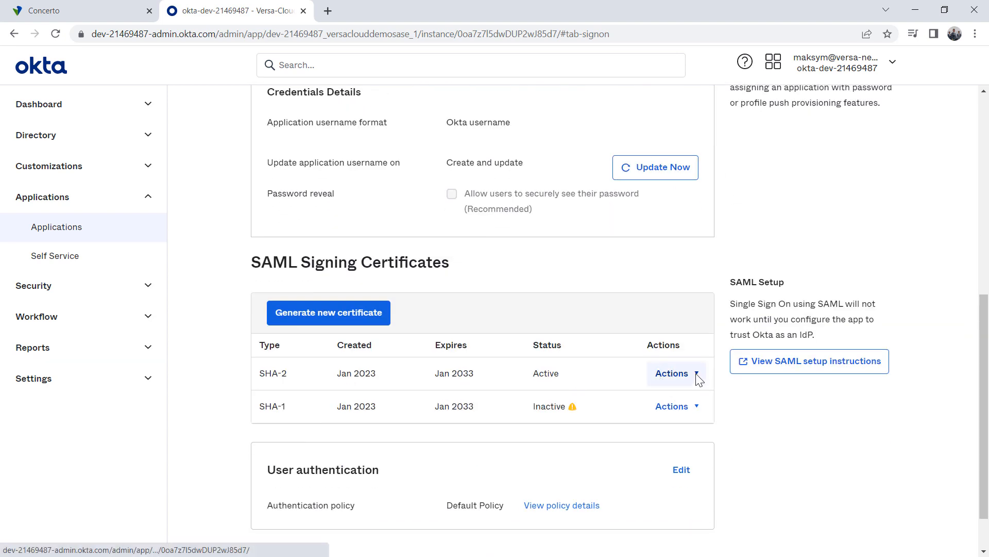
Open the SHA-2 certificate's IdP metadata in a new tab and select the HTTP-Redirect sign-on URL
left_click(697, 376)
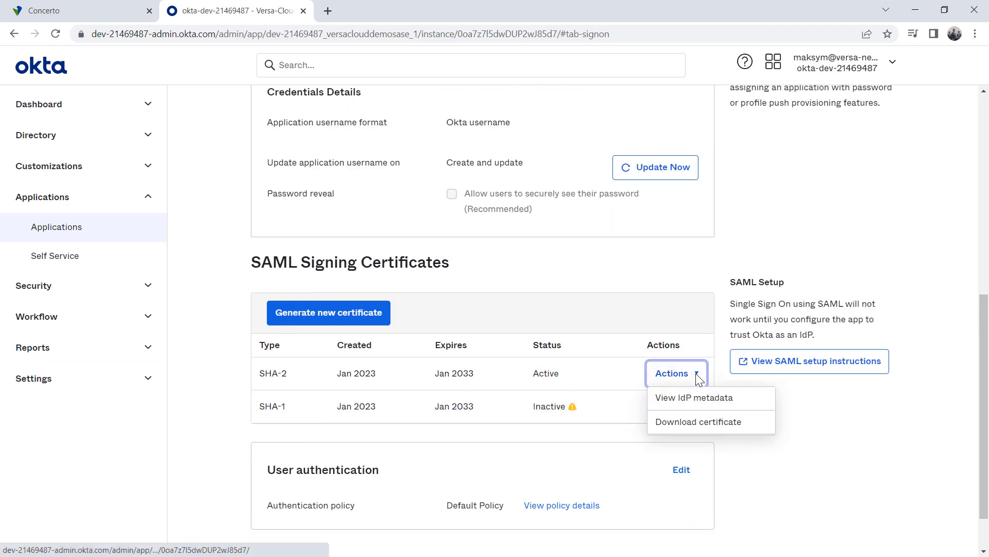
left_click(688, 407)
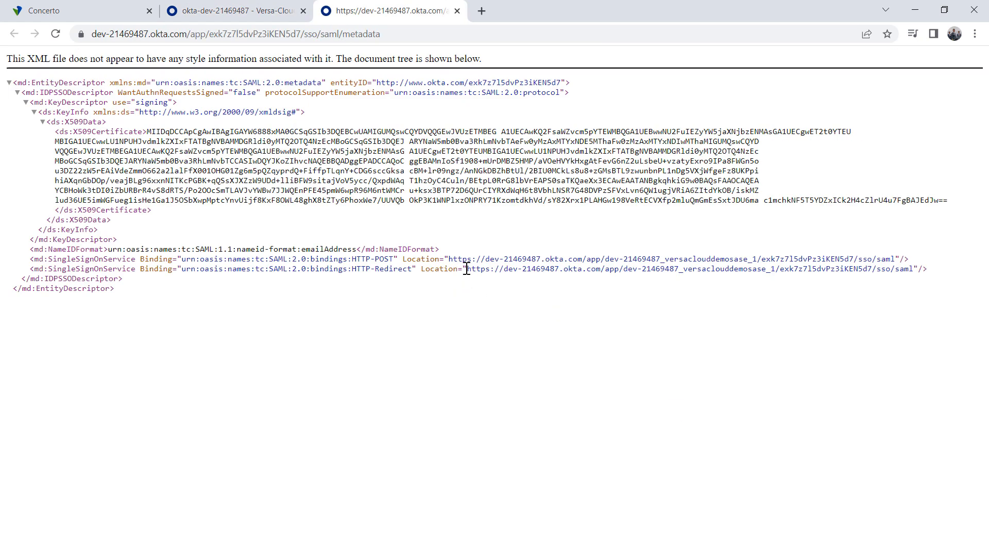
left_click_drag(468, 269, 914, 272)
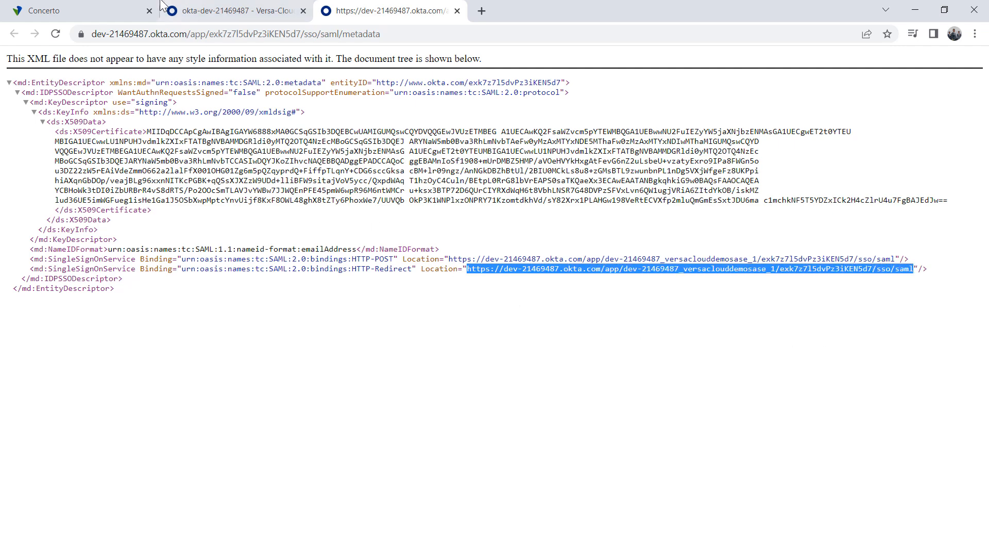
Back on the Sign On page, download the active SHA-2 signing certificate as okta (1).cert
left_click(198, 12)
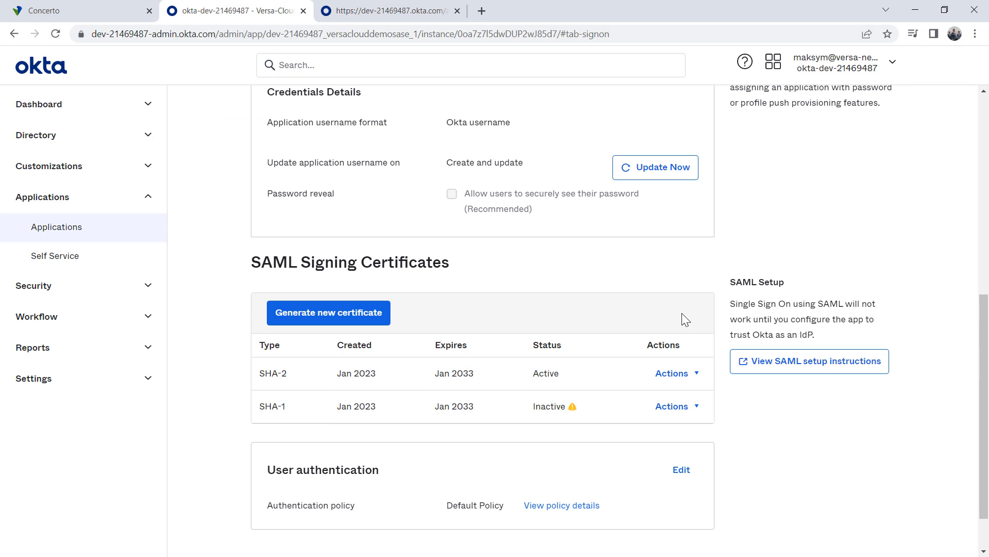
left_click(694, 373)
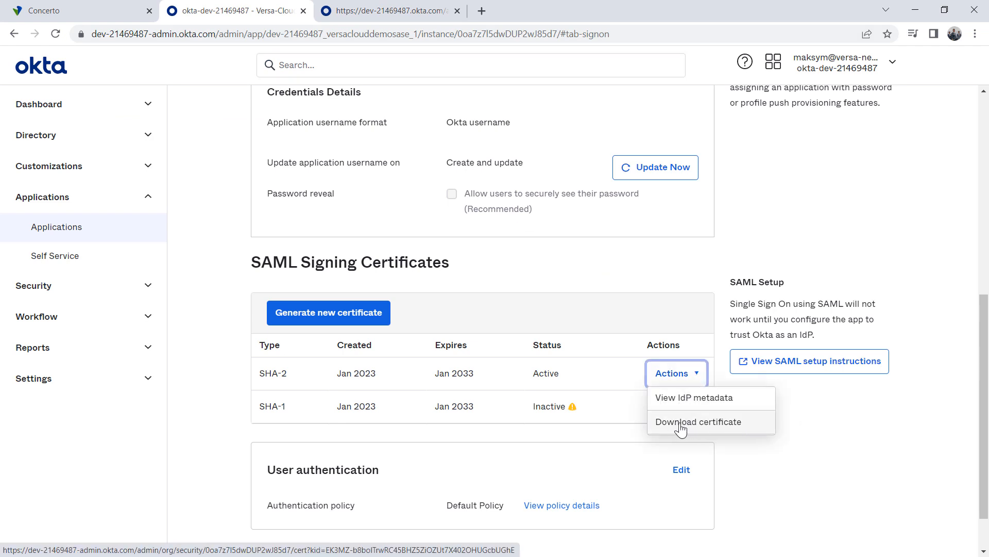
left_click(680, 426)
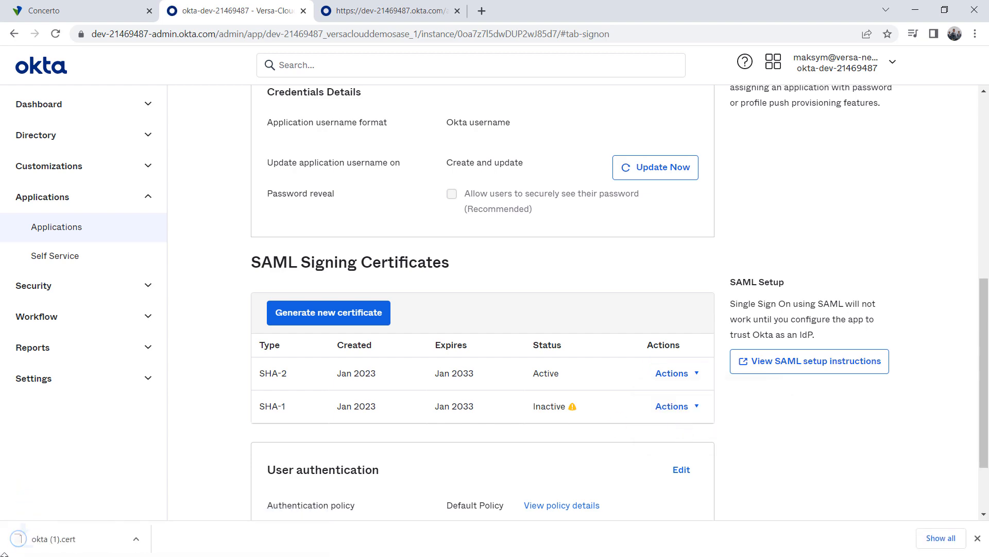
Check the Administrator and Employee group assignments in Okta, then return to the Concerto tab
scroll(445, 171, "up", 5)
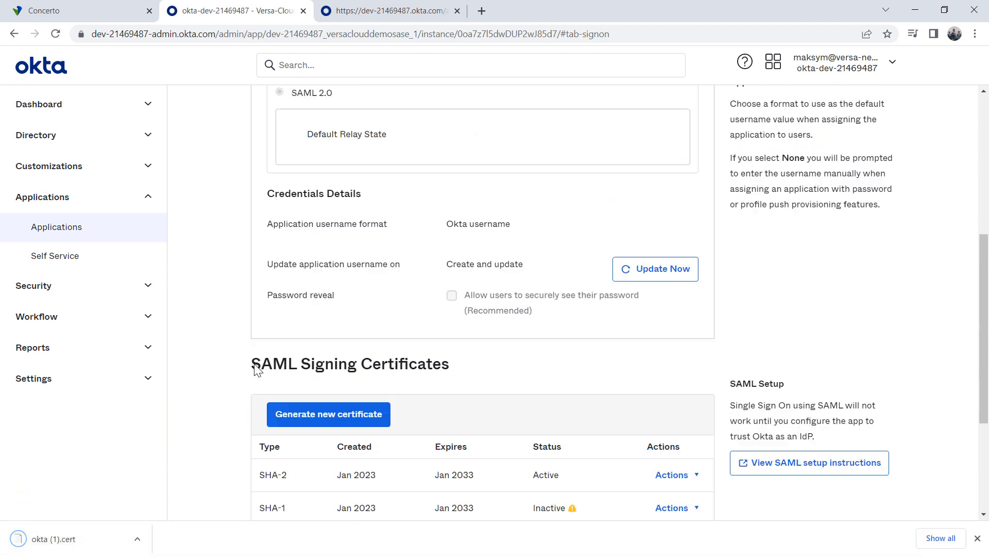
left_click(446, 115)
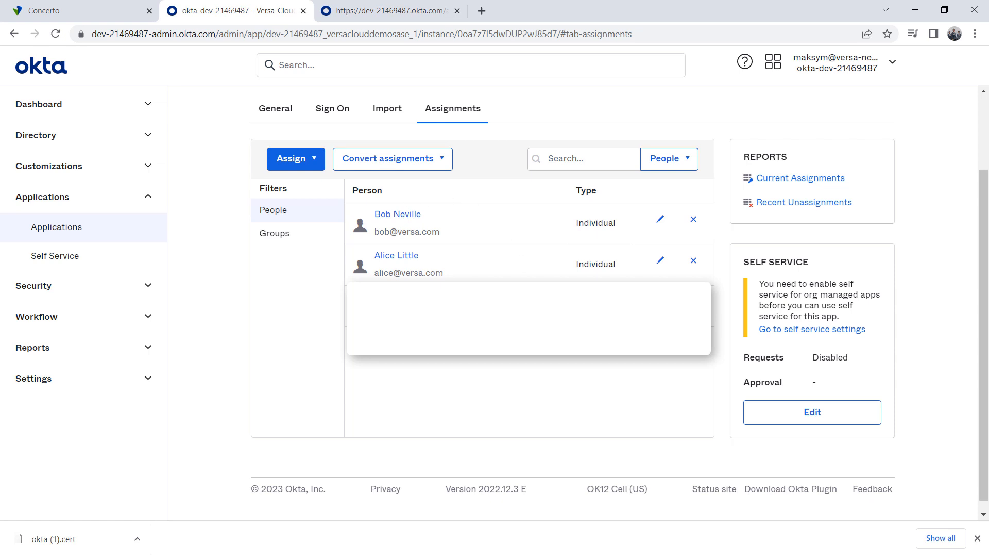
left_click(268, 236)
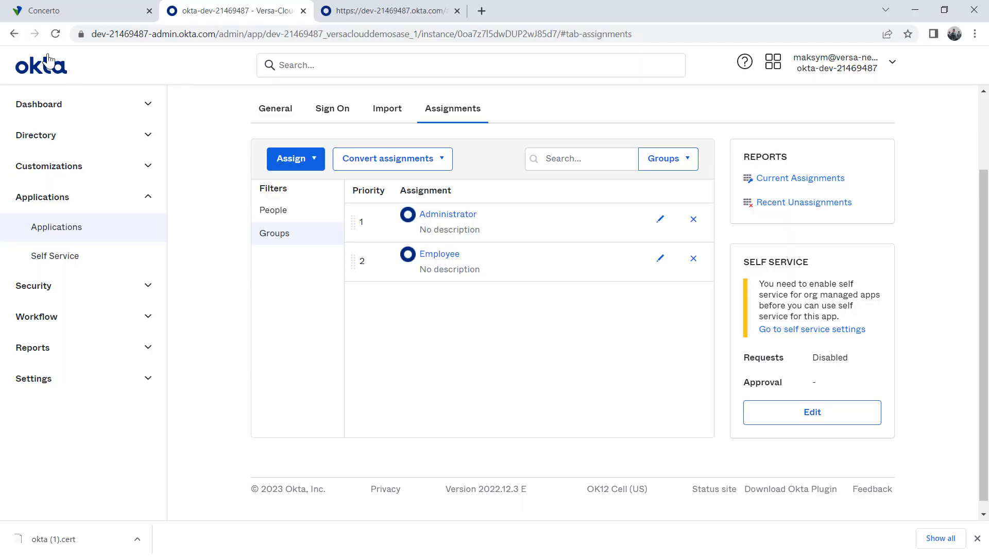
left_click(65, 11)
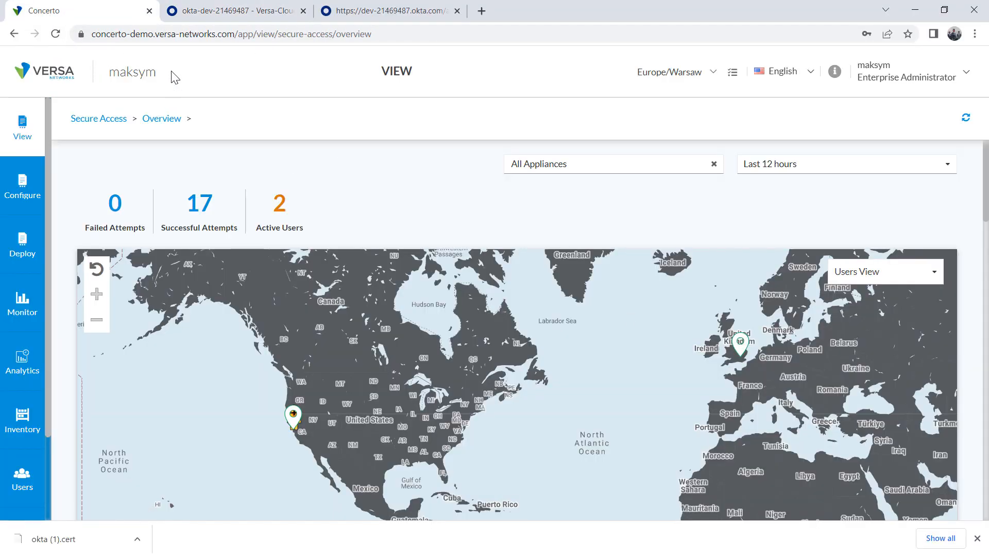
Go to Configure > Settings > Users and Groups and open the SAMLauthentication profile
left_click(15, 194)
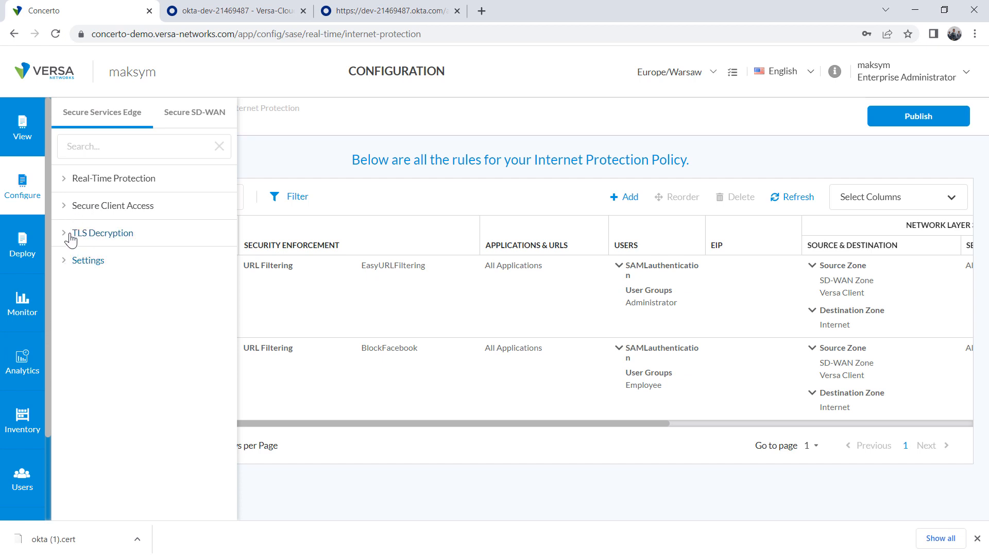
left_click(66, 261)
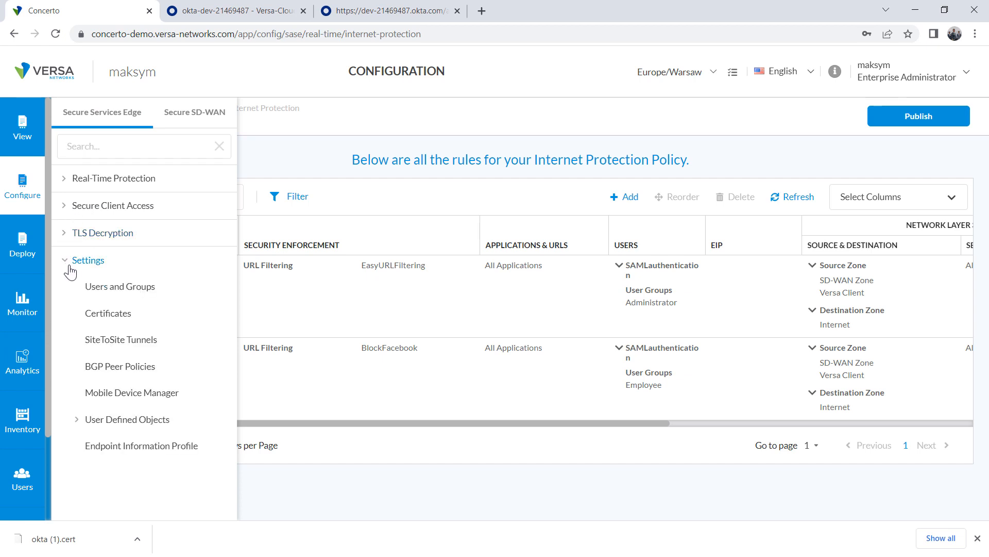
left_click(110, 289)
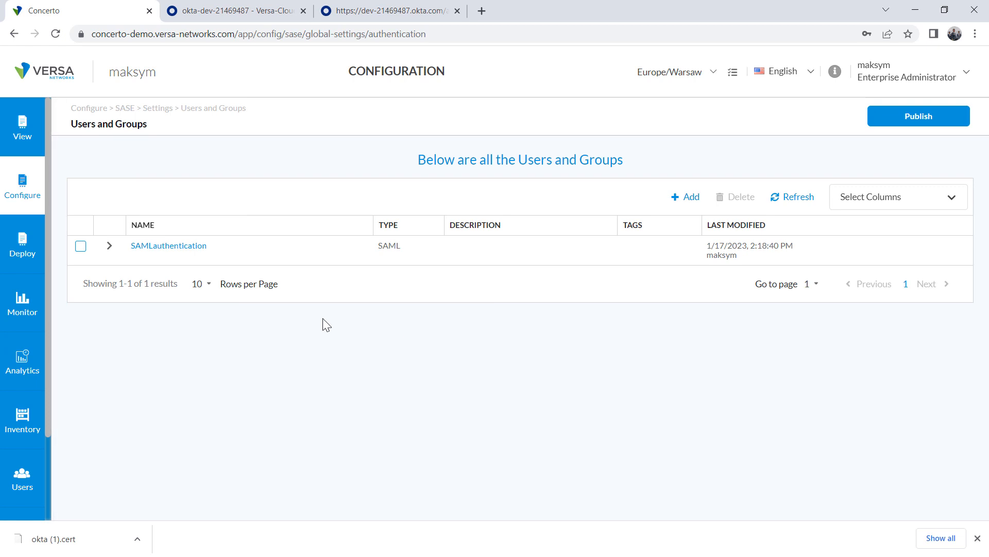
left_click(165, 251)
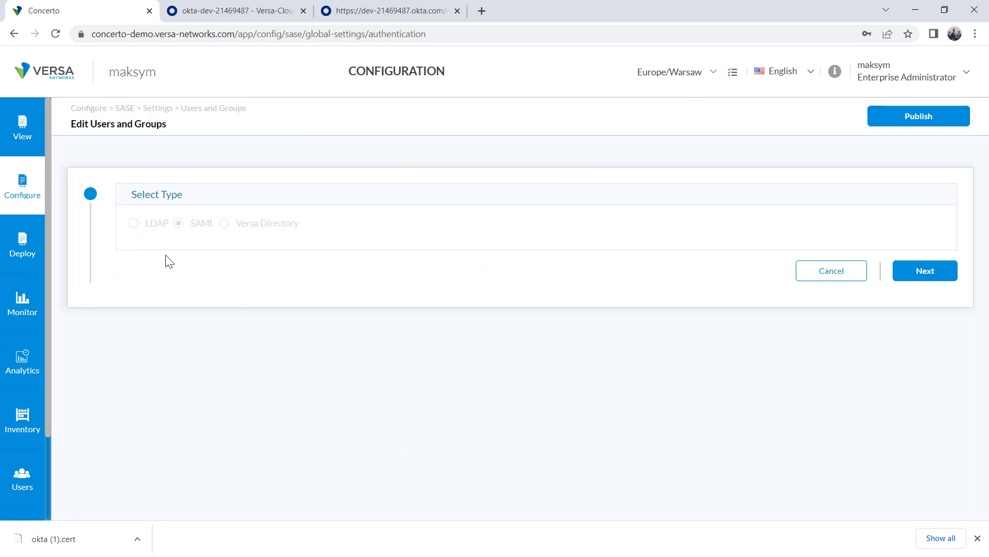
Move to the SAML settings and compare the Single Sign-on URL with the Okta metadata
left_click(917, 274)
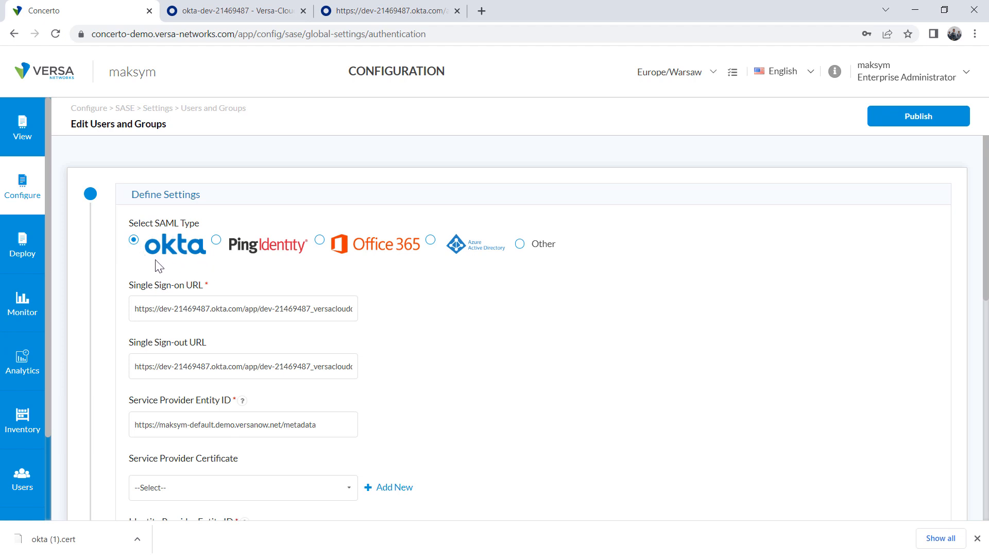
scroll(567, 333, "down", 1)
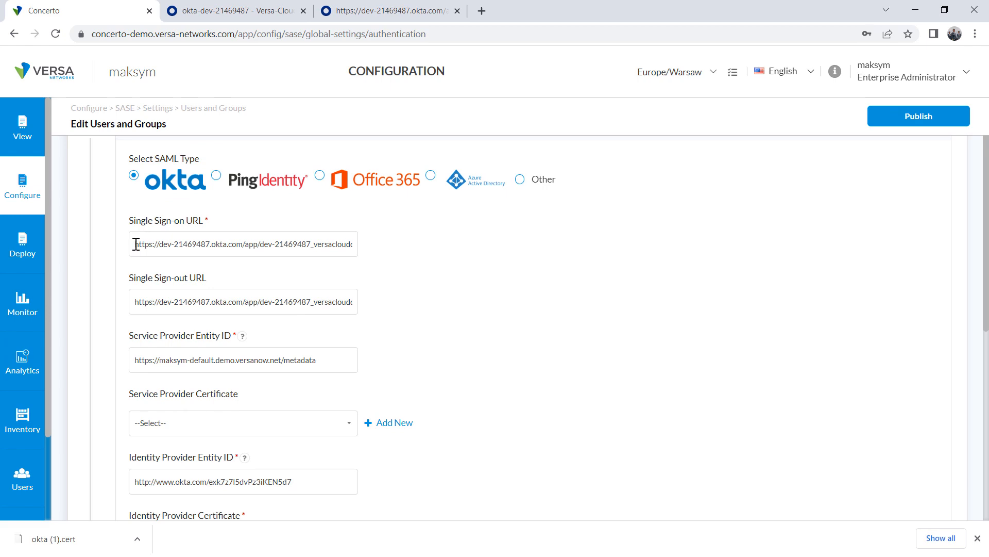
left_click_drag(135, 243, 408, 243)
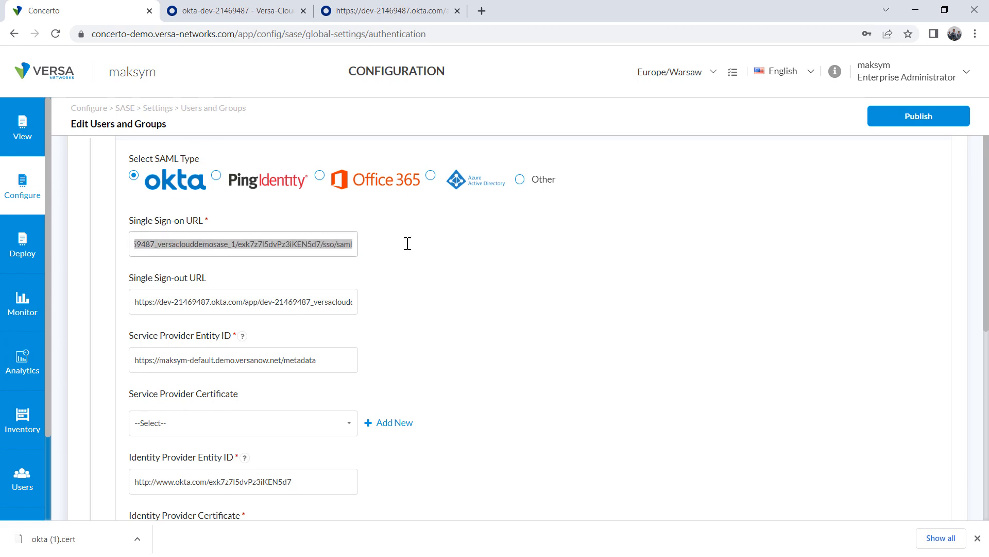
left_click(377, 11)
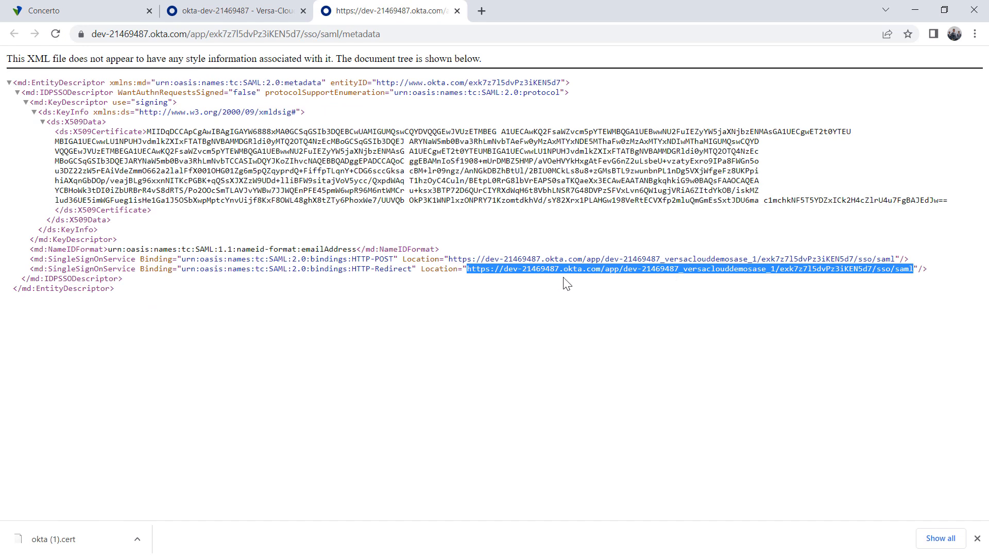
left_click(39, 7)
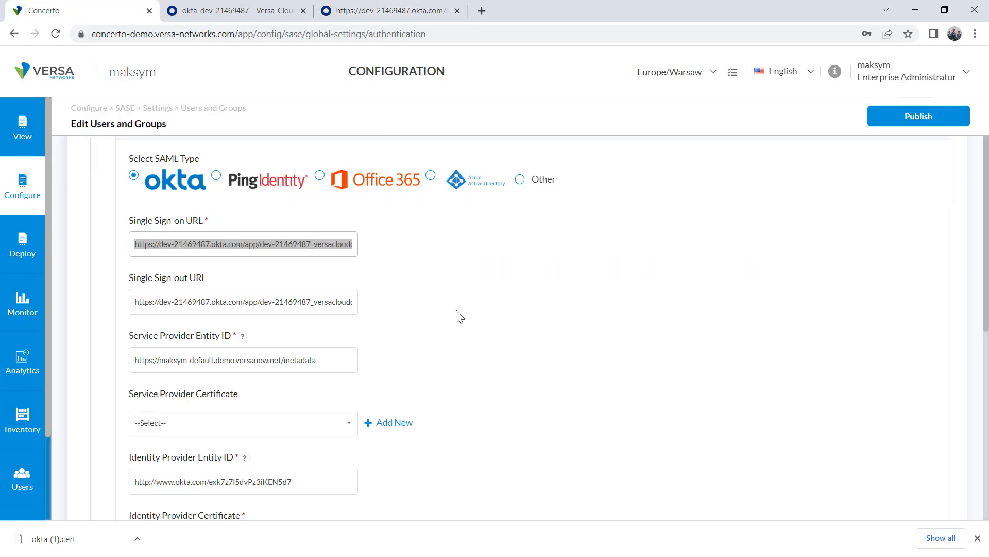
left_click(414, 329)
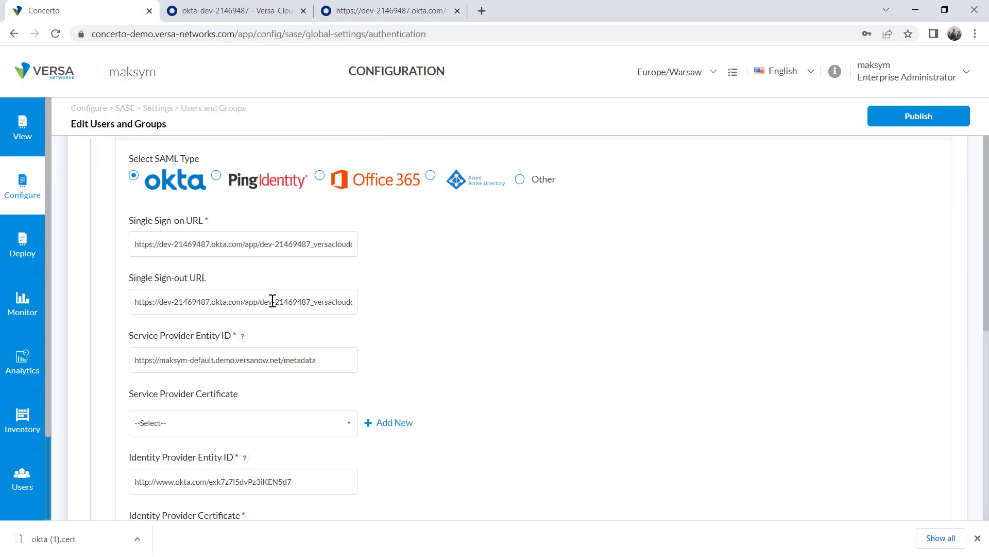
Review the service provider and Okta identity provider entity ID values
scroll(401, 335, "down", 3)
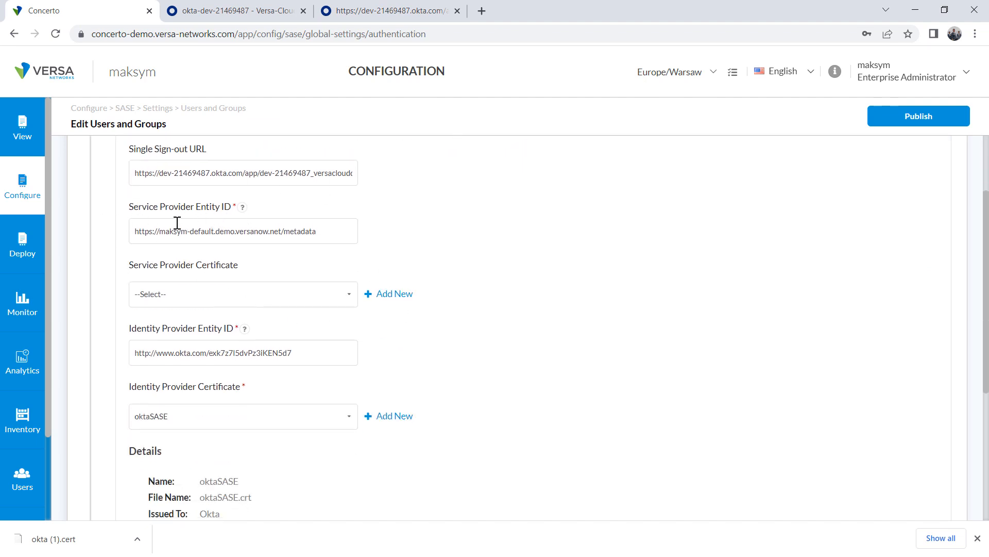
left_click_drag(160, 232, 284, 231)
scroll(385, 356, "down", 3)
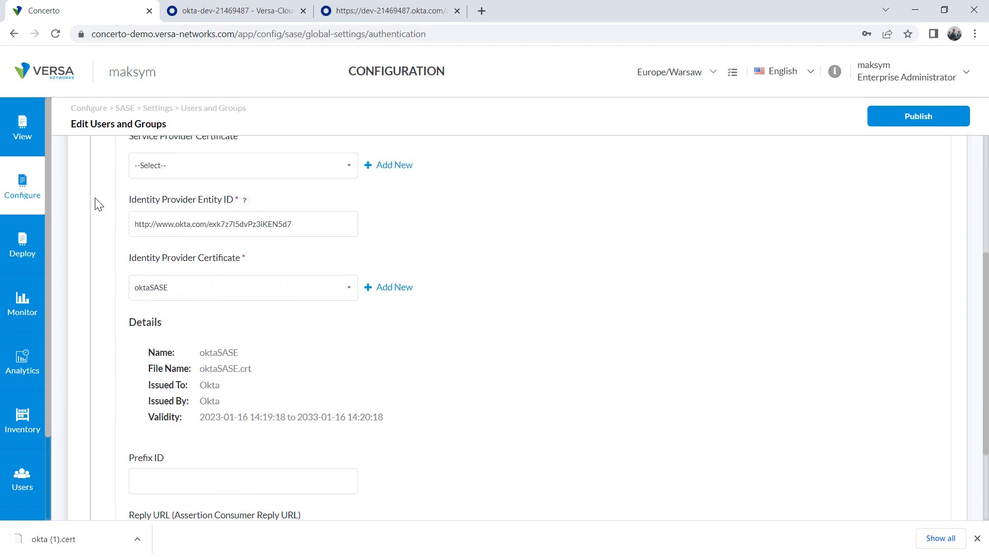
left_click_drag(133, 201, 225, 202)
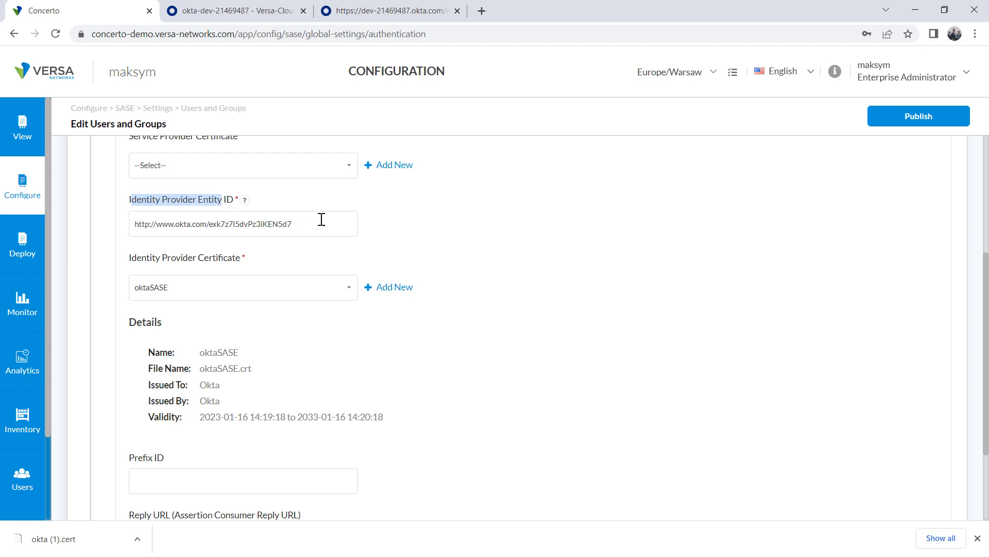
left_click_drag(298, 223, 121, 222)
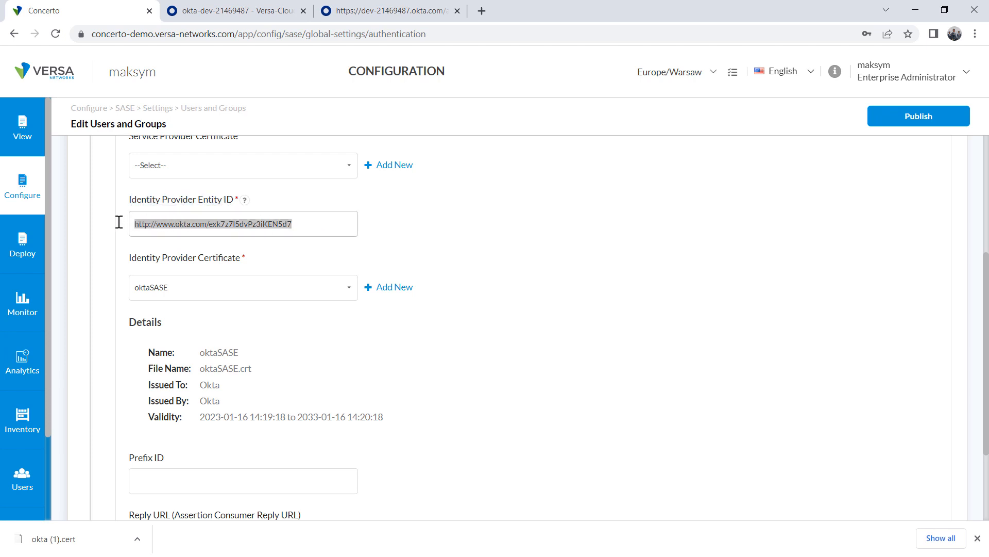
left_click(122, 238)
scroll(304, 269, "down", 1)
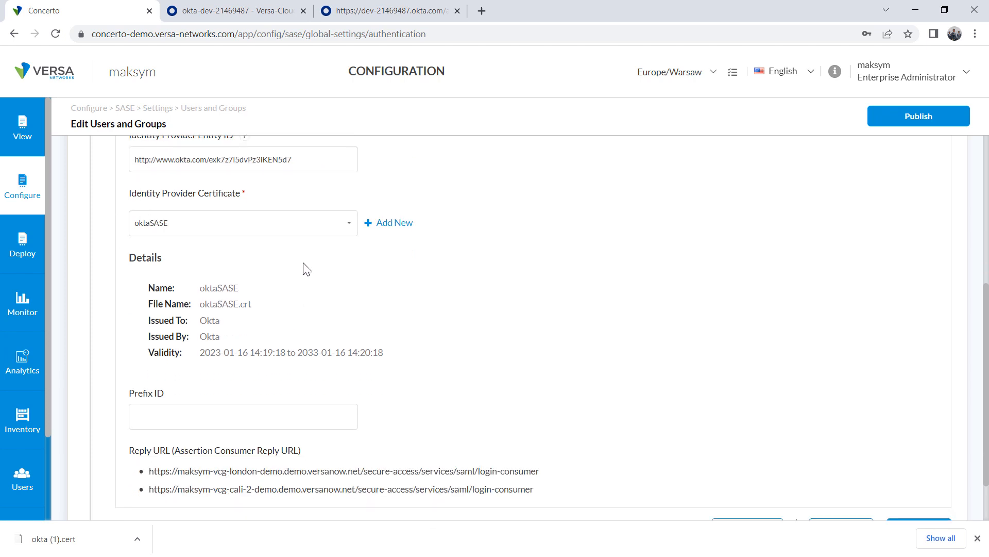
Open the new CA-chain certificate form for the identity provider, then cancel it
left_click(391, 223)
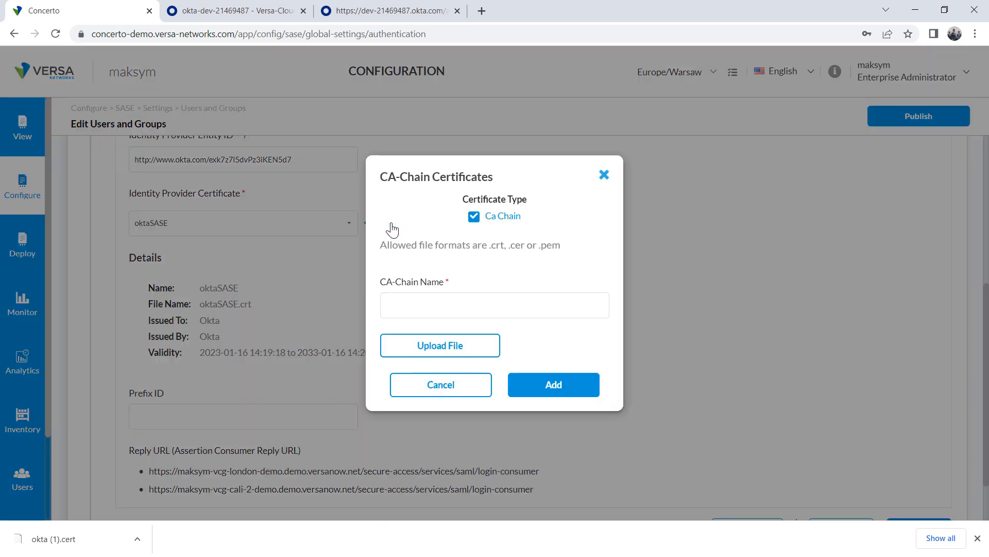
left_click(405, 303)
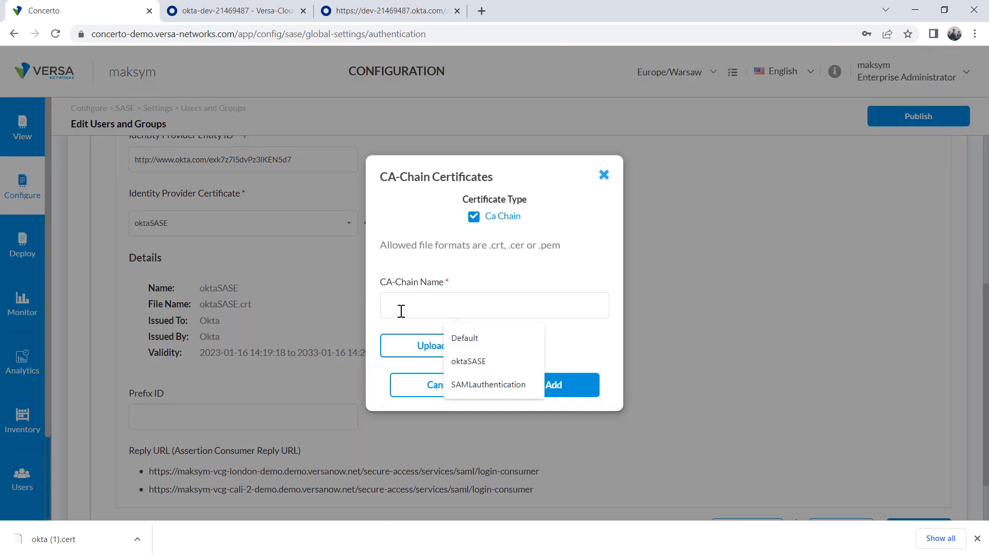
left_click(417, 355)
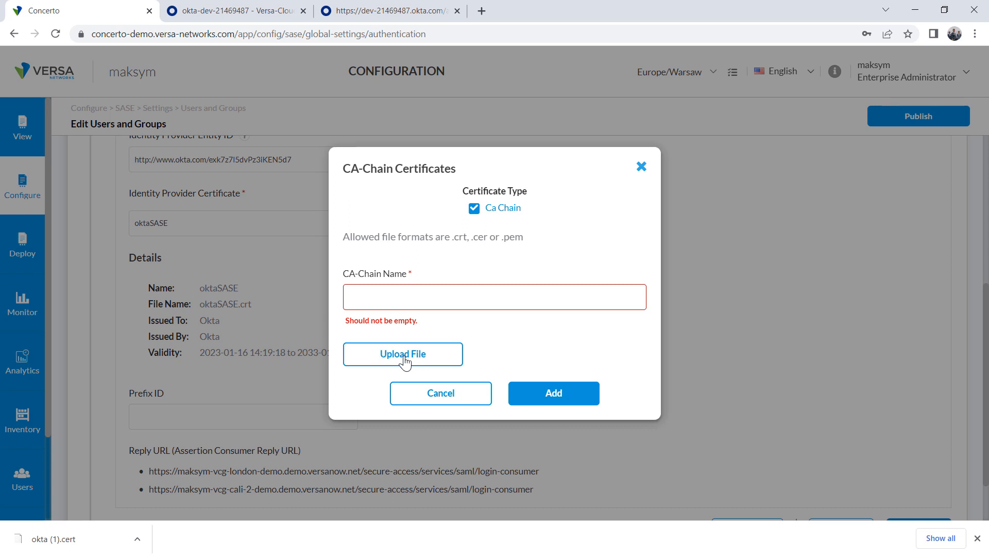
left_click(435, 396)
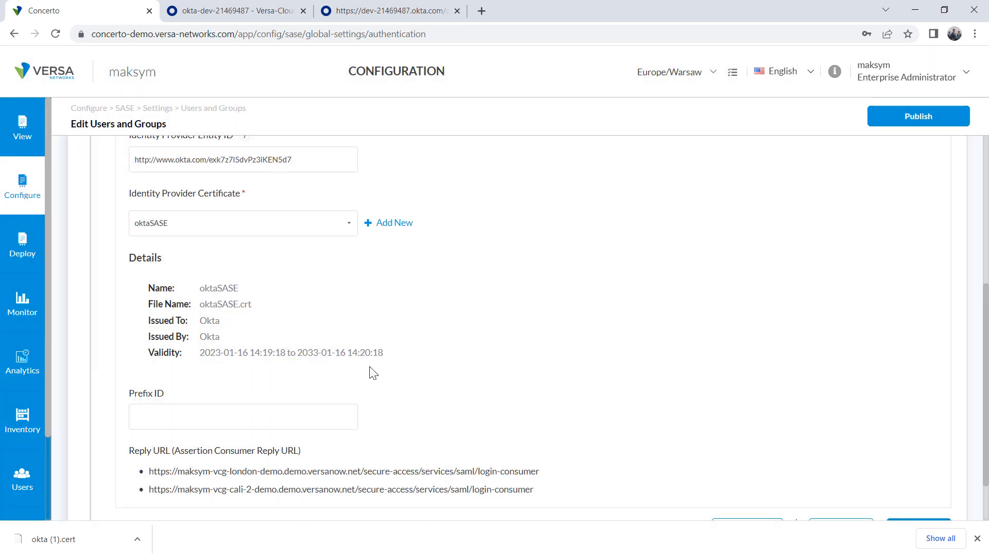
Select oktaSASE as the identity provider certificate and review the gateway reply URLs
left_click(339, 223)
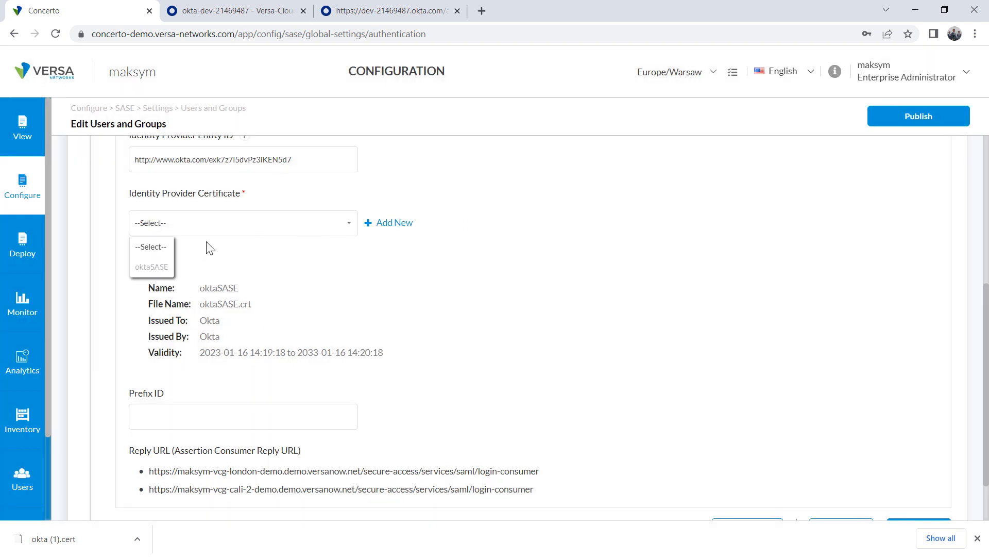
left_click(155, 267)
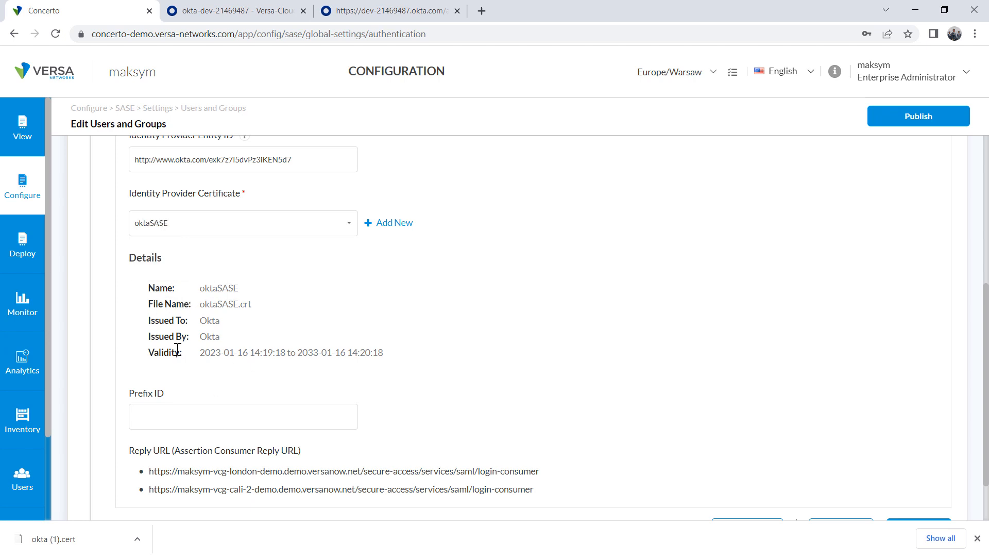
scroll(281, 371, "down", 2)
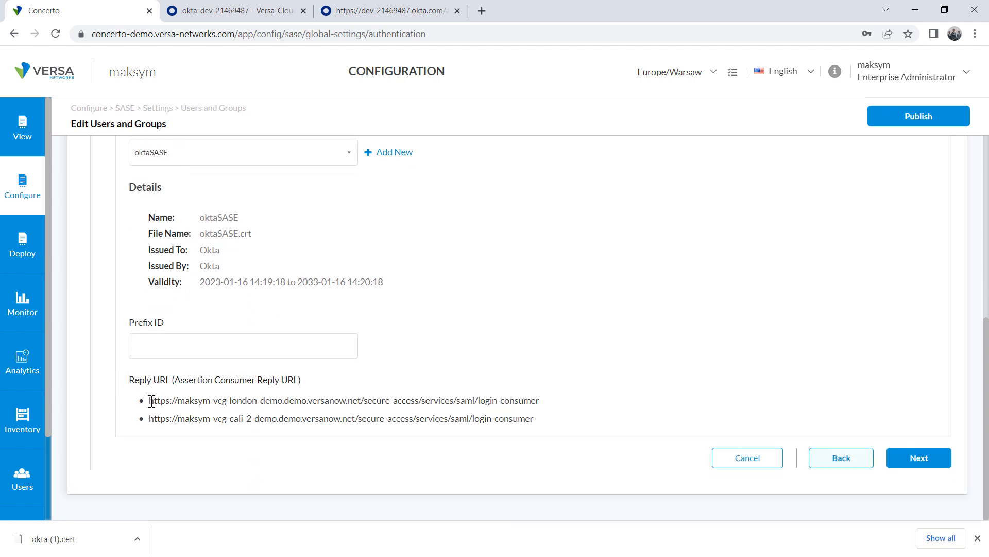
left_click_drag(151, 402, 129, 420)
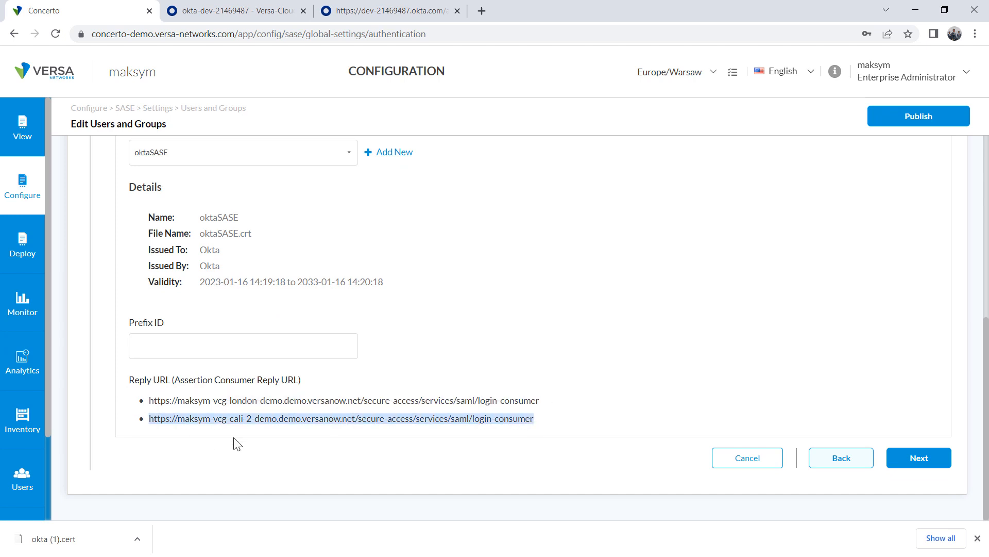
left_click(322, 438)
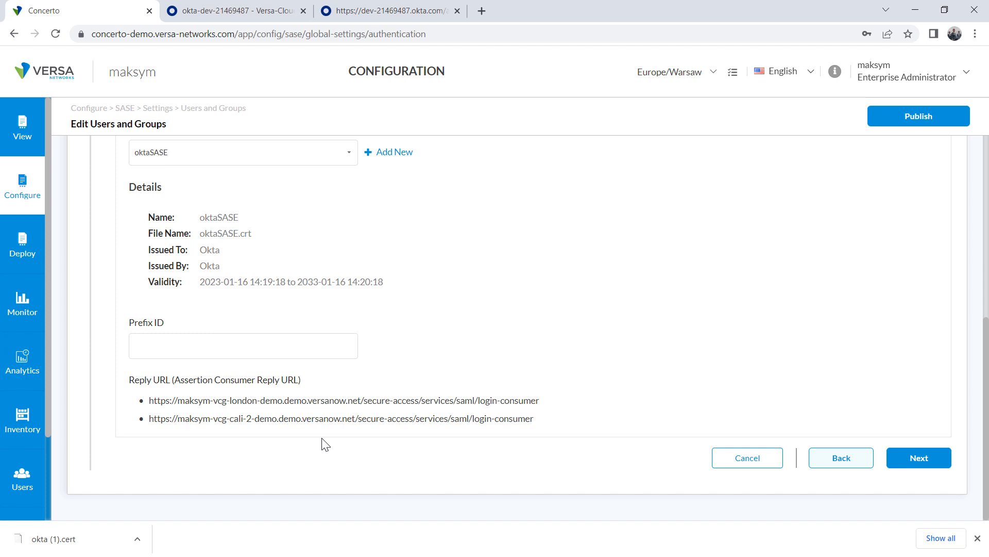
Step through User Groups and Provide Information, then save the SAMLauthentication SAML profile
left_click(932, 461)
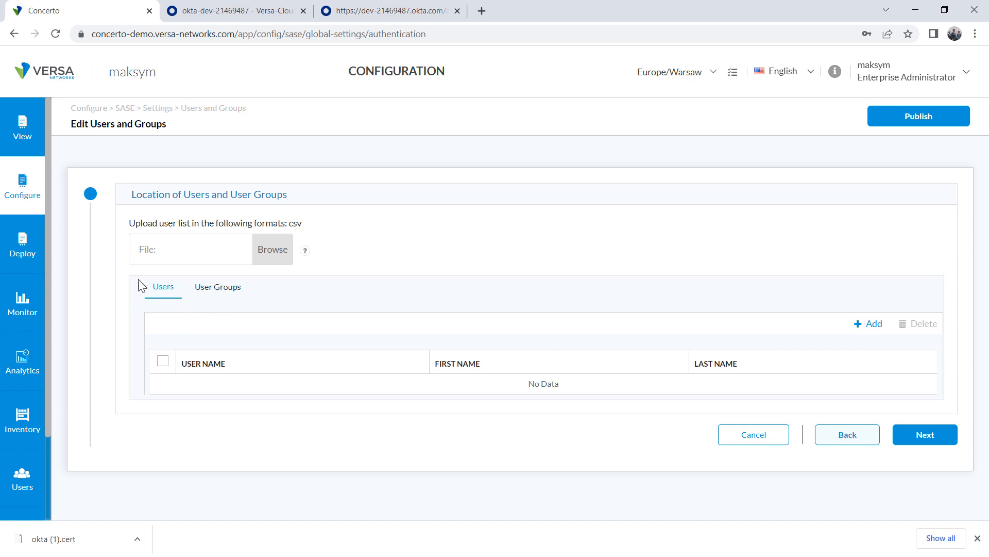
left_click(219, 289)
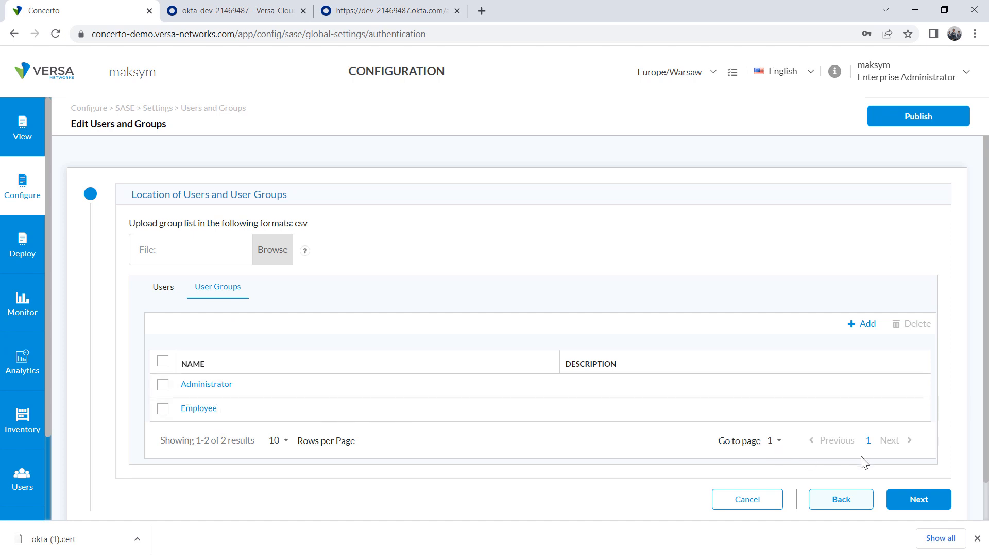
left_click(921, 498)
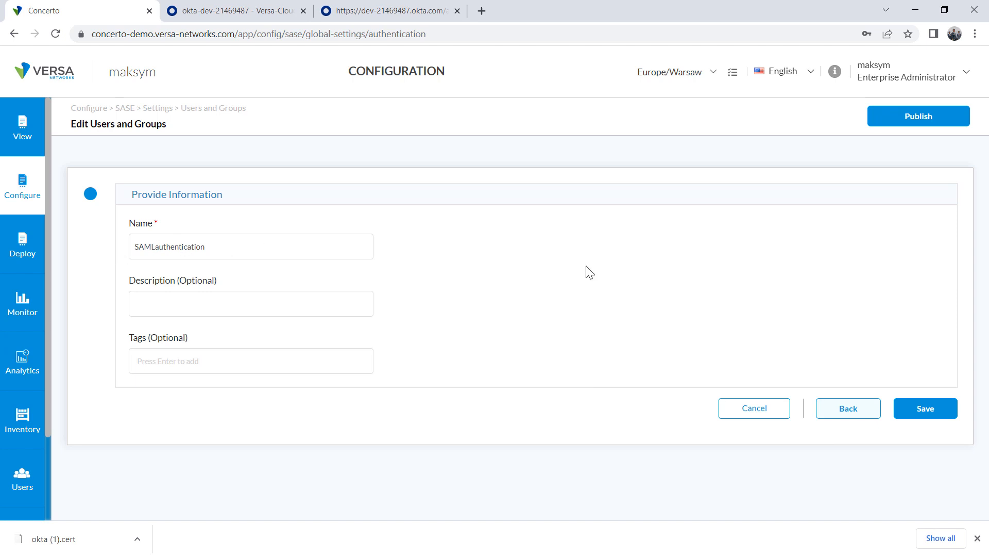
left_click(934, 411)
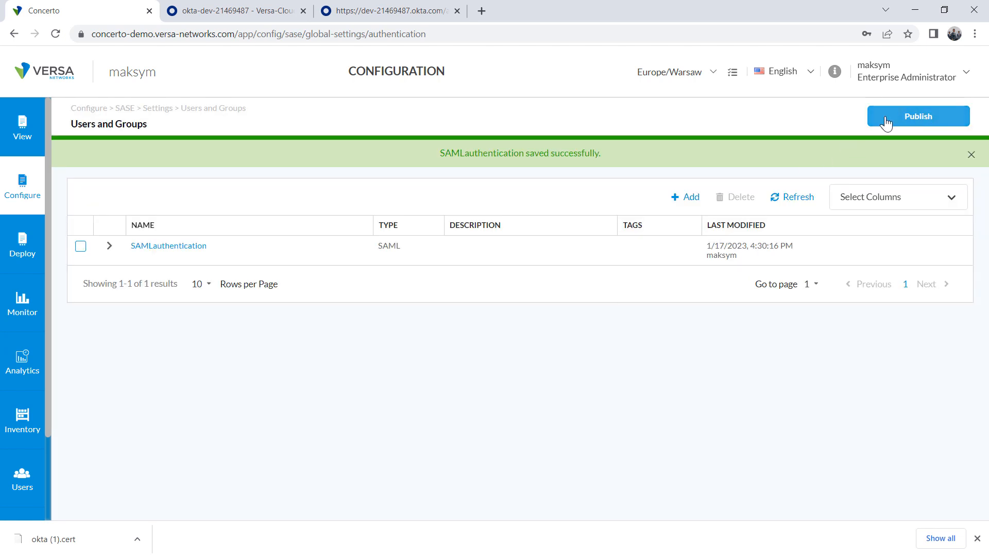
Publish the configuration to VCG-LONDON-DEMO and VCG-CALI-2-DEMO and refresh the task list
left_click(918, 116)
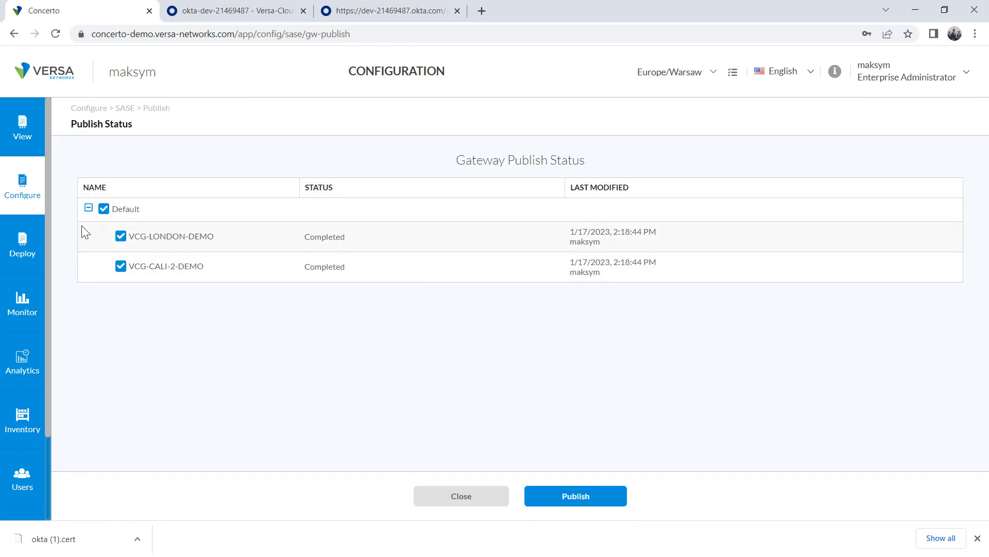
left_click(595, 502)
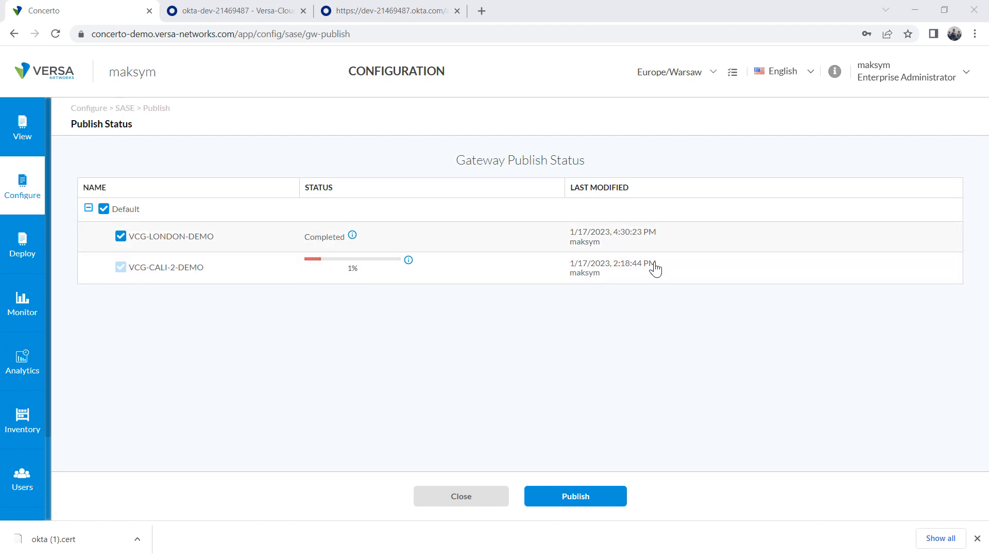
left_click(733, 79)
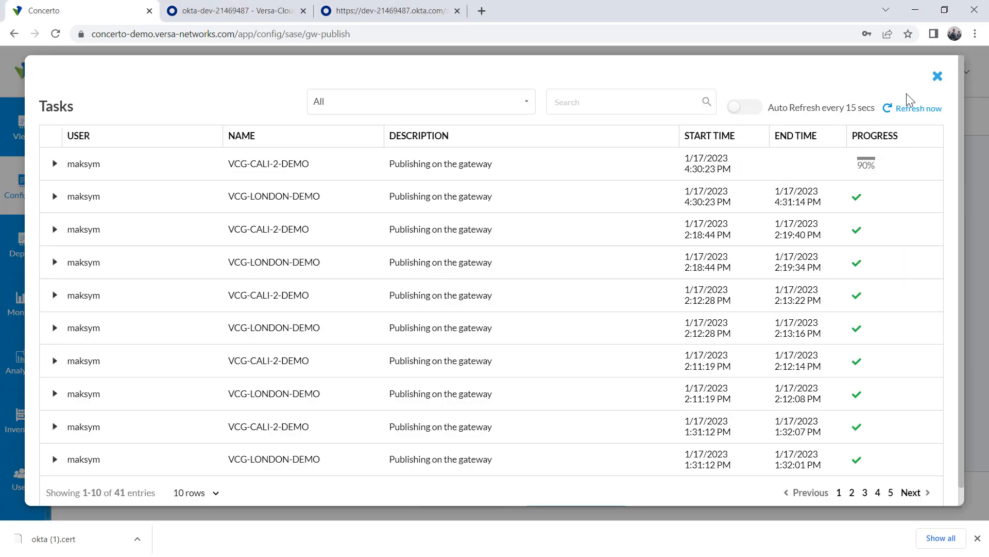
left_click(916, 114)
Inspect the completed VCG-CALI-2-DEMO publish task, close the list, and switch to the remote desktop
left_click(55, 165)
scroll(437, 335, "down", 6)
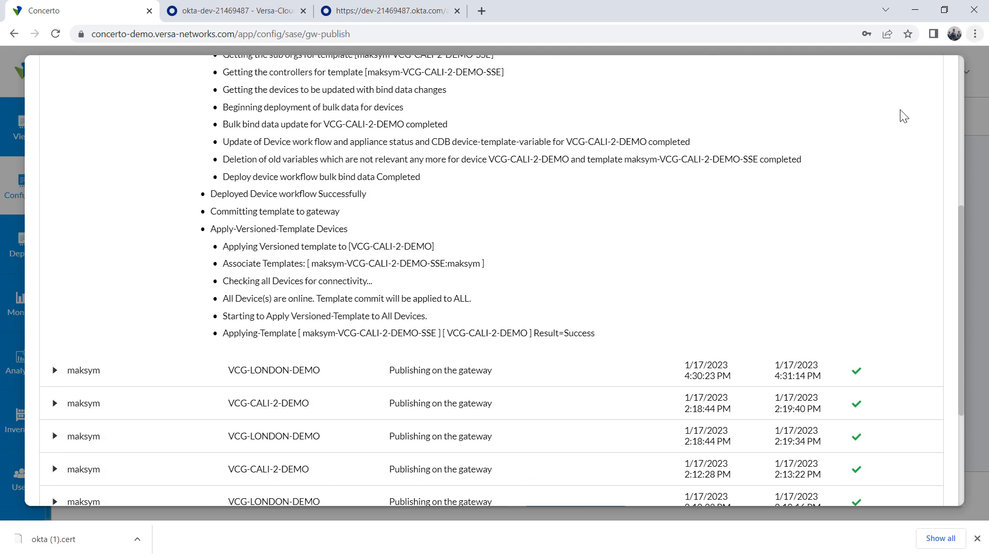
scroll(871, 211, "up", 5)
scroll(871, 211, "up", 2)
left_click(935, 76)
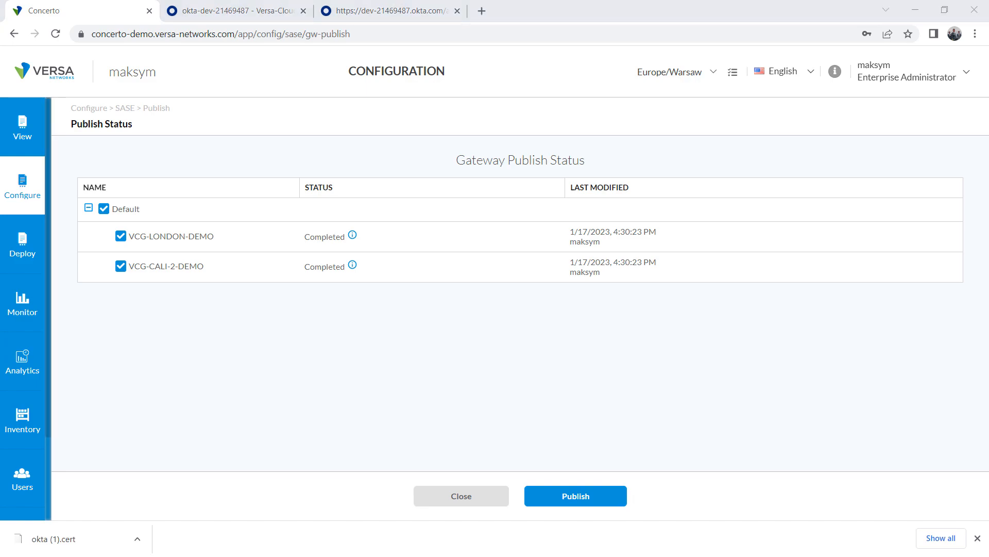
key("alt+Tab")
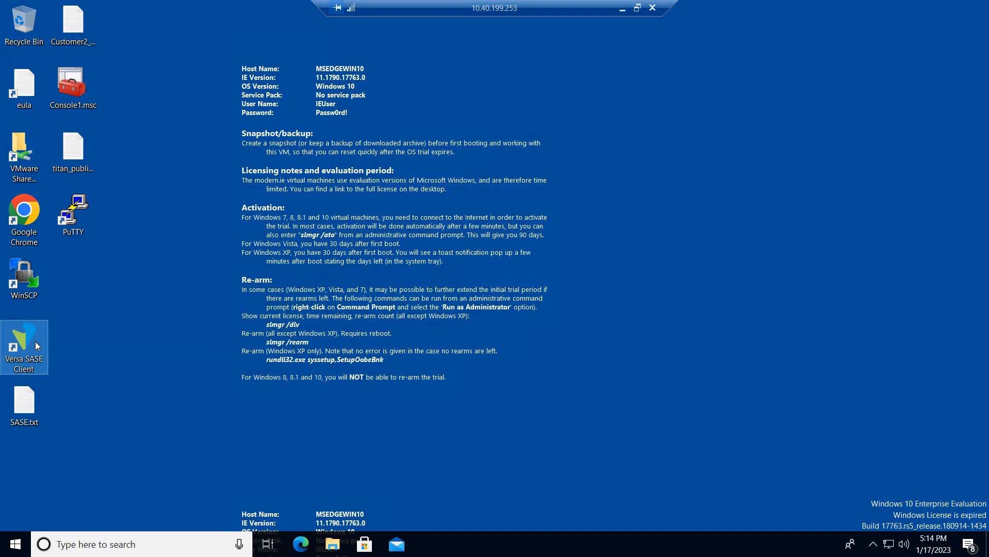
Register the Versa SASE Client with the demo portal FQDN, enterprise name and the user's e-mail ID
double_click(35, 341)
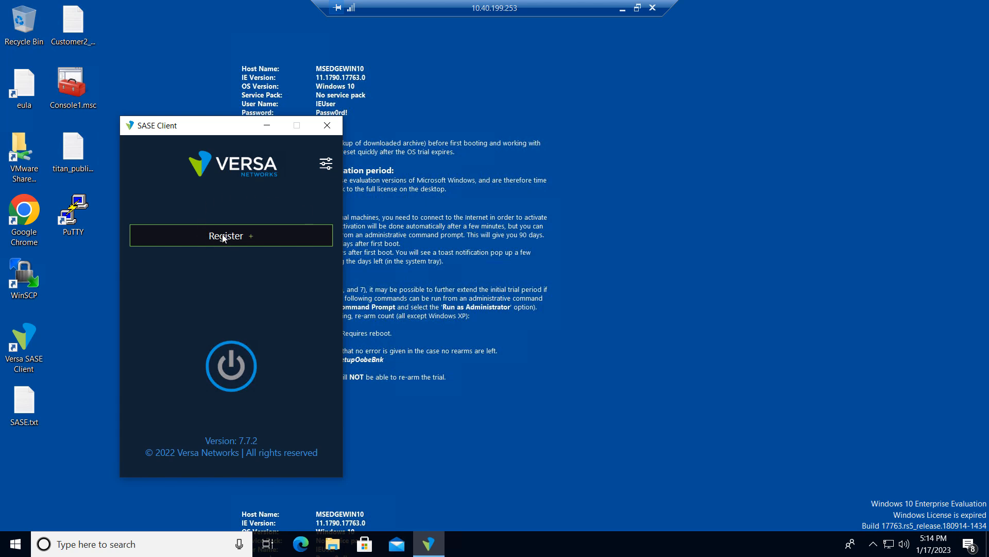
left_click(224, 238)
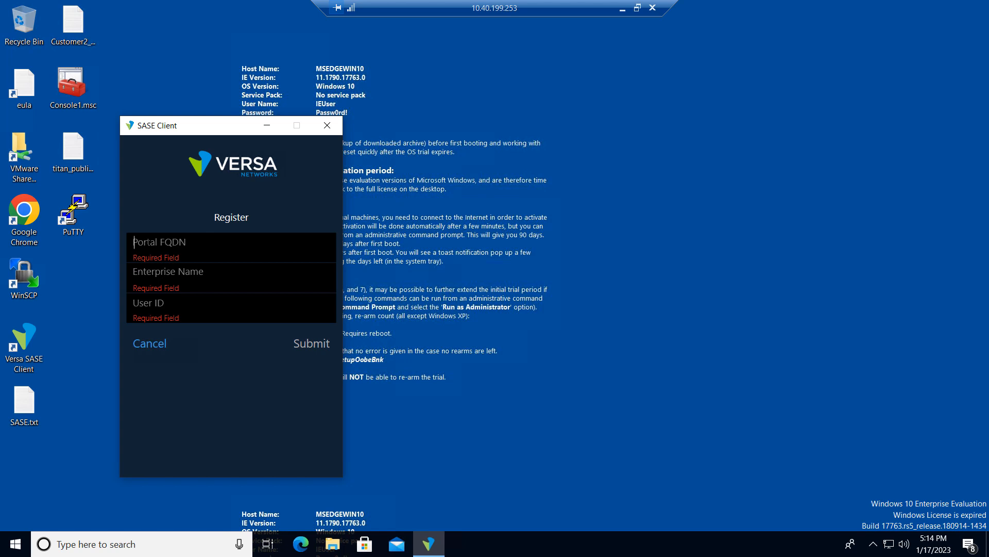
left_click(149, 243)
type("maksym")
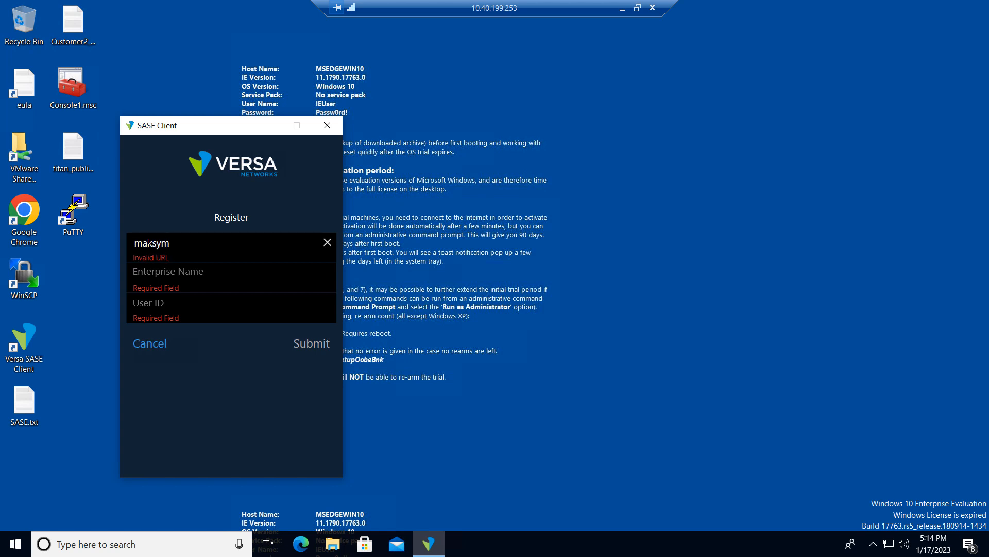
type(".demo.versan")
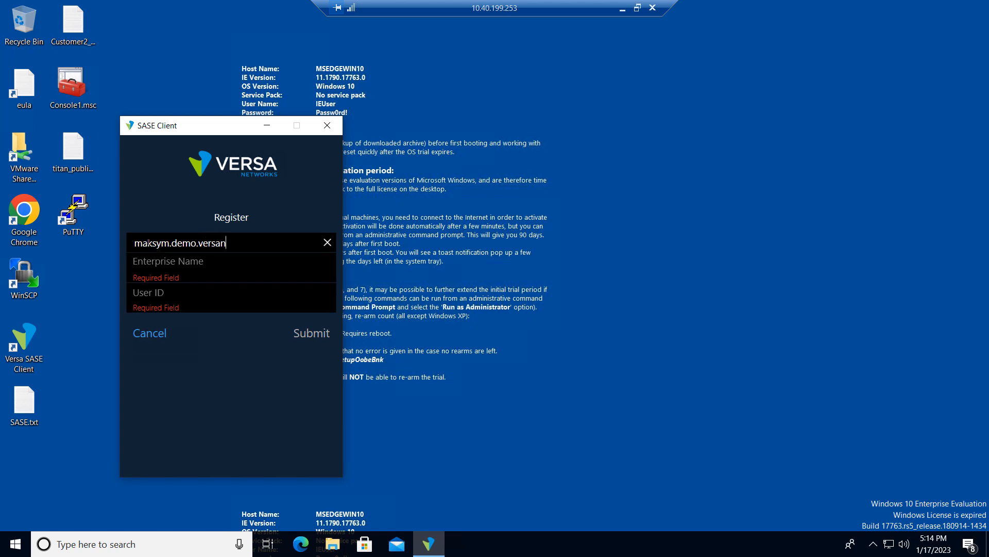
type("ow.net")
key("Tab")
type("maksym")
key("Tab")
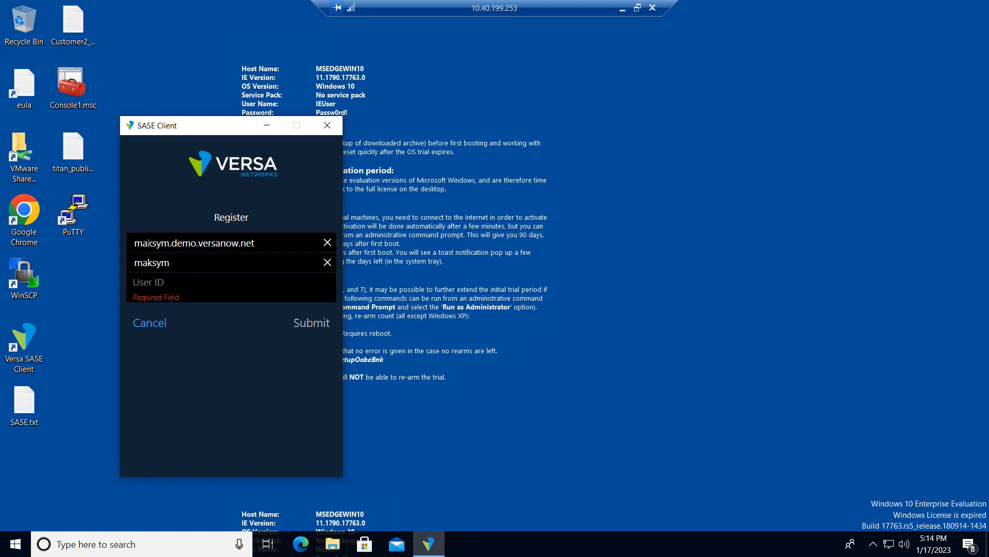
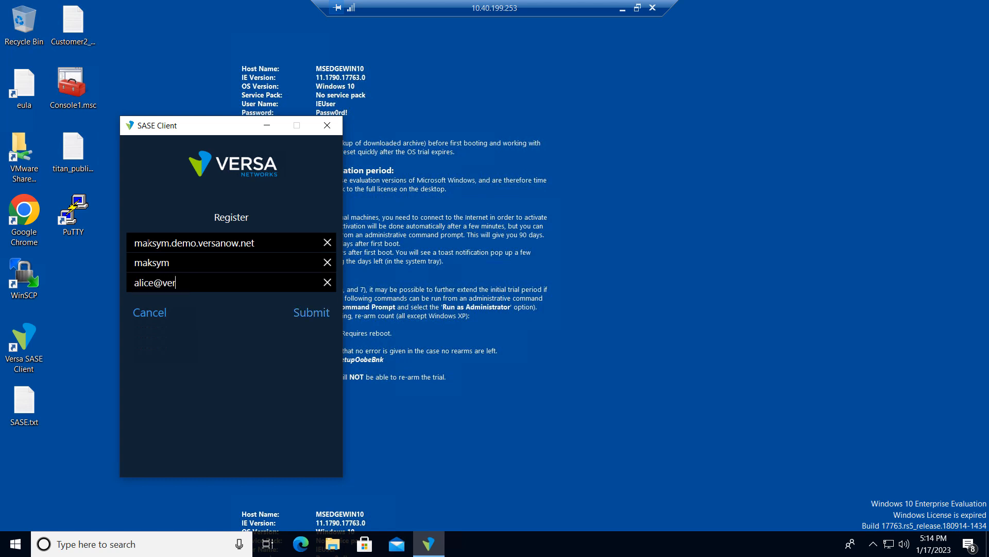
key("Return")
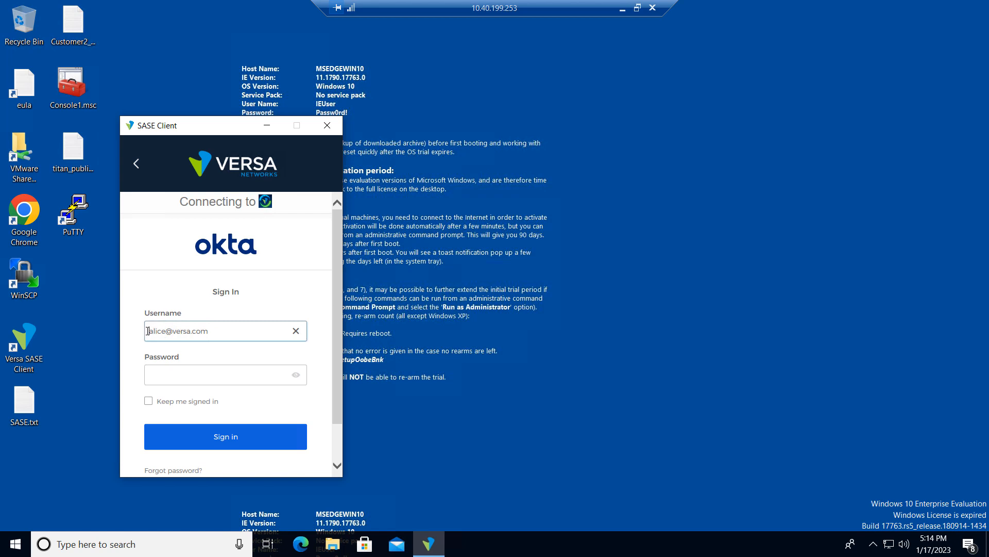
Sign in through Okta with the user's password, connect to the gateway, and launch Chrome
left_click(160, 379)
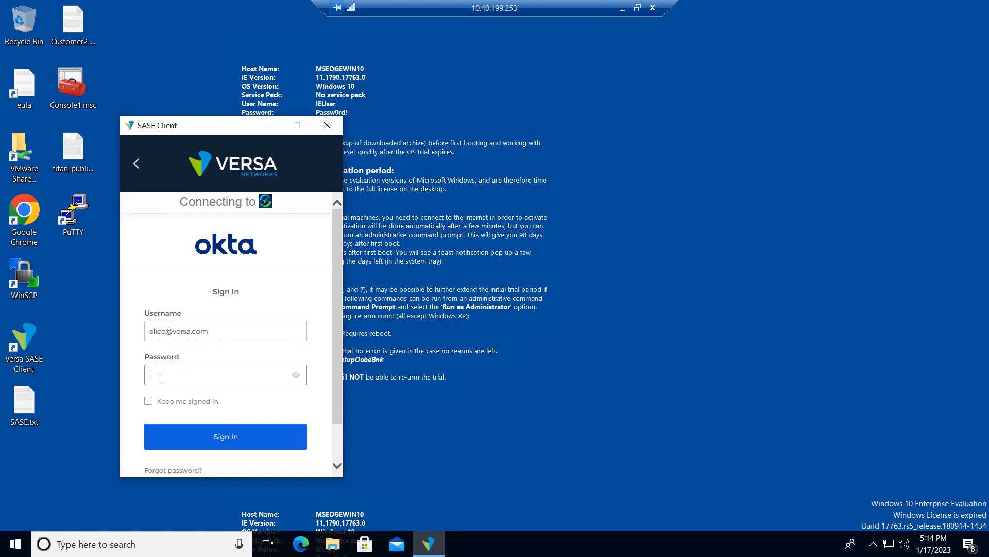
type("••••••••")
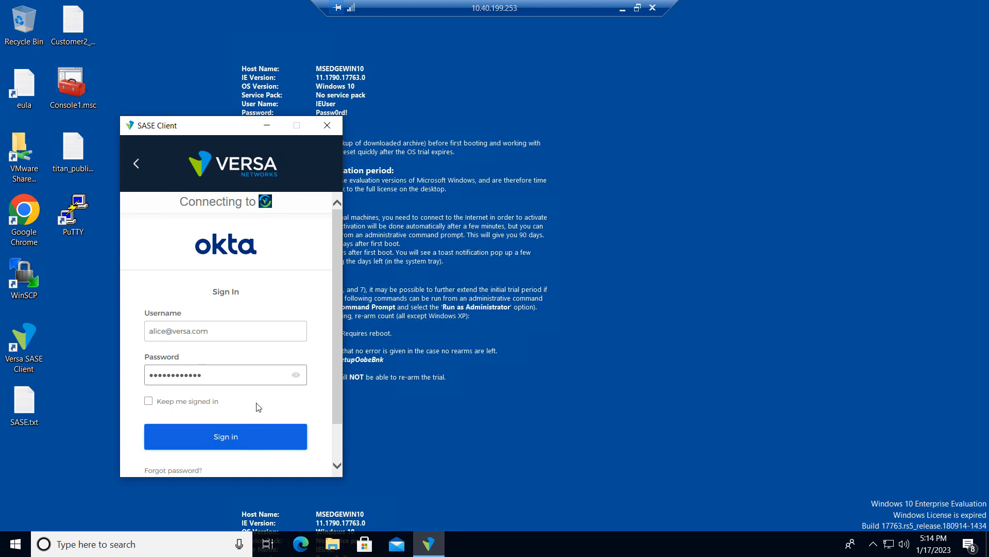
left_click(240, 445)
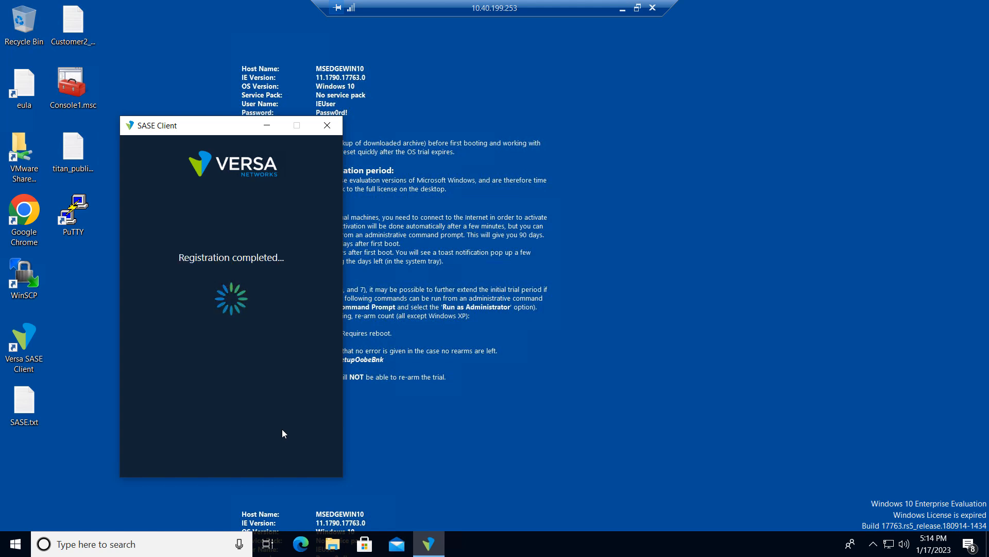
left_click(227, 359)
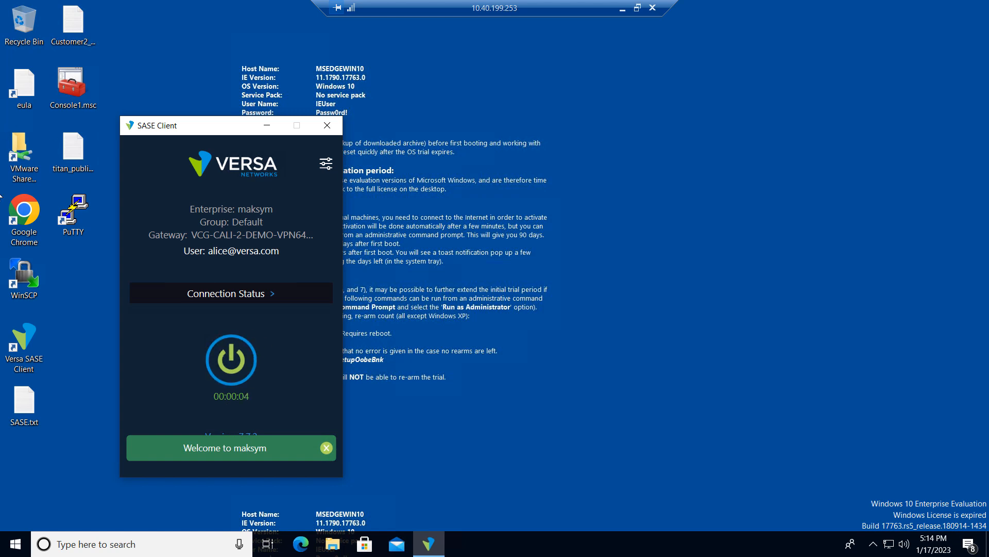
double_click(24, 217)
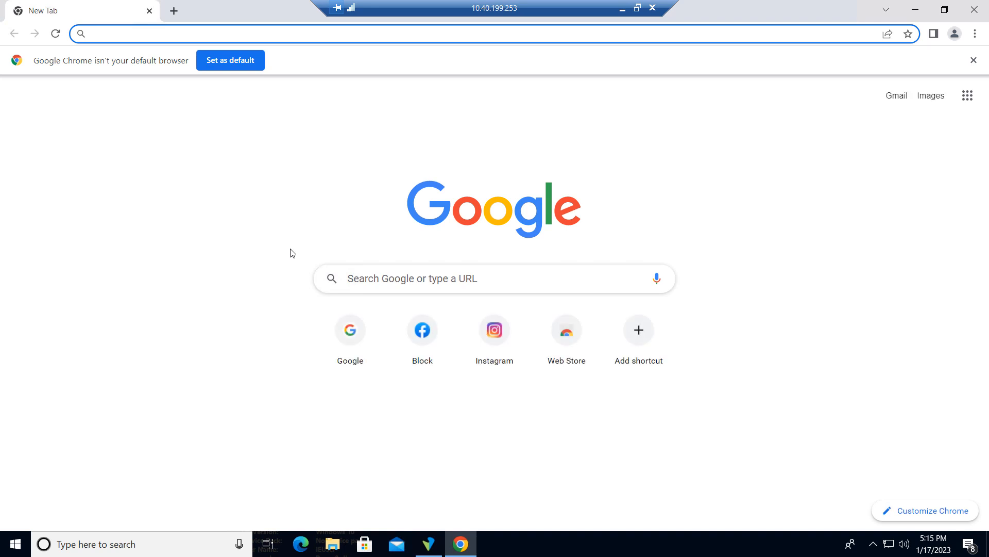
Load google.com, then open facebook.com in a new tab and hit the Versa Blocked page
type("google.com")
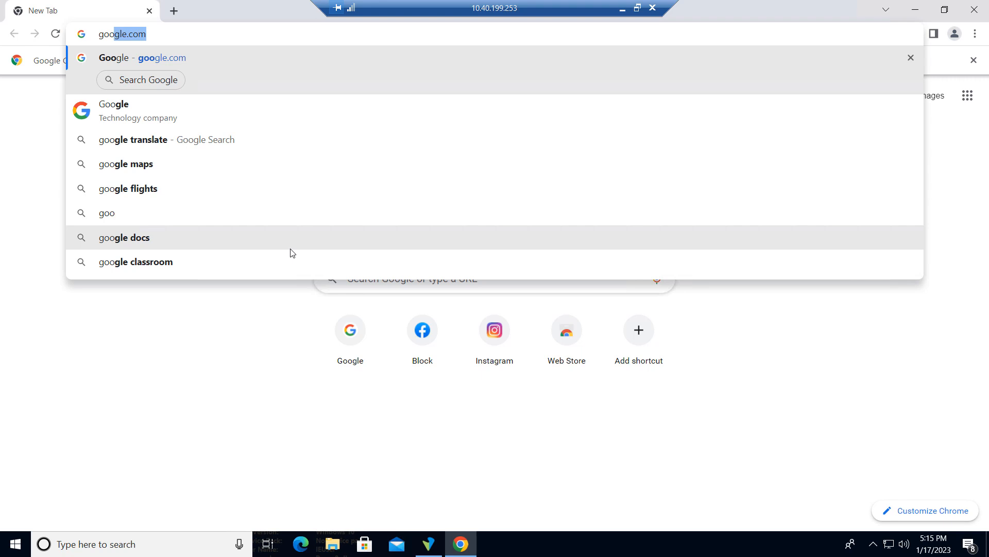
key("Return")
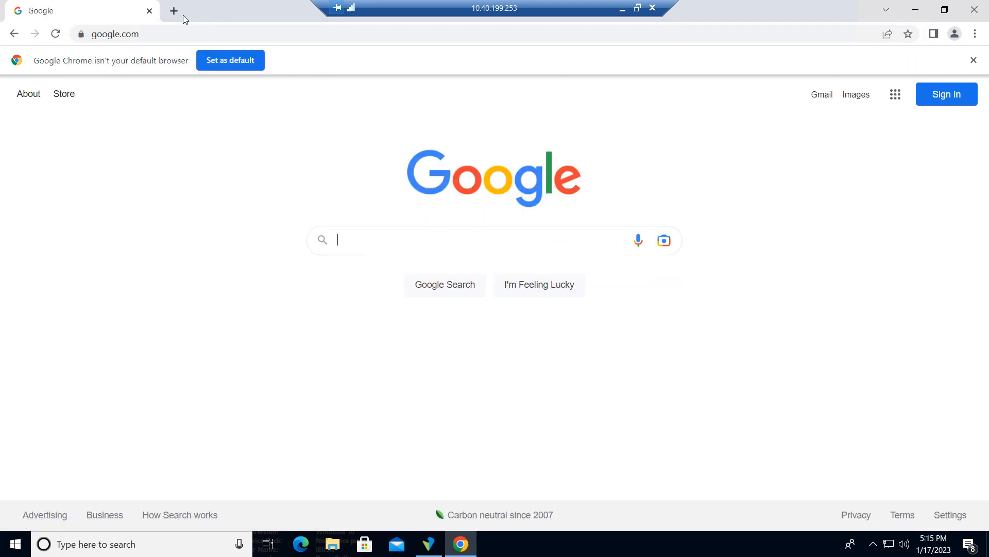
left_click(173, 10)
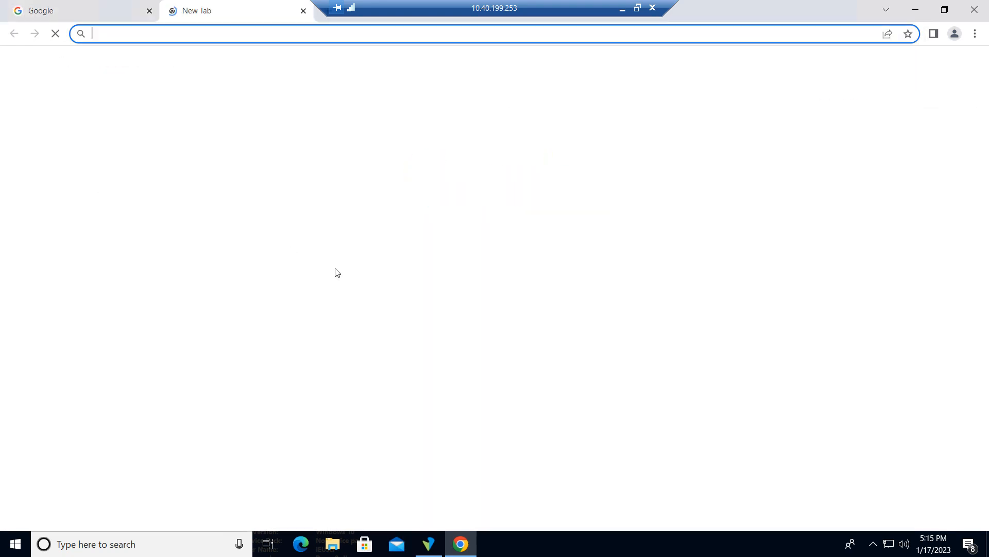
type("facebook.com")
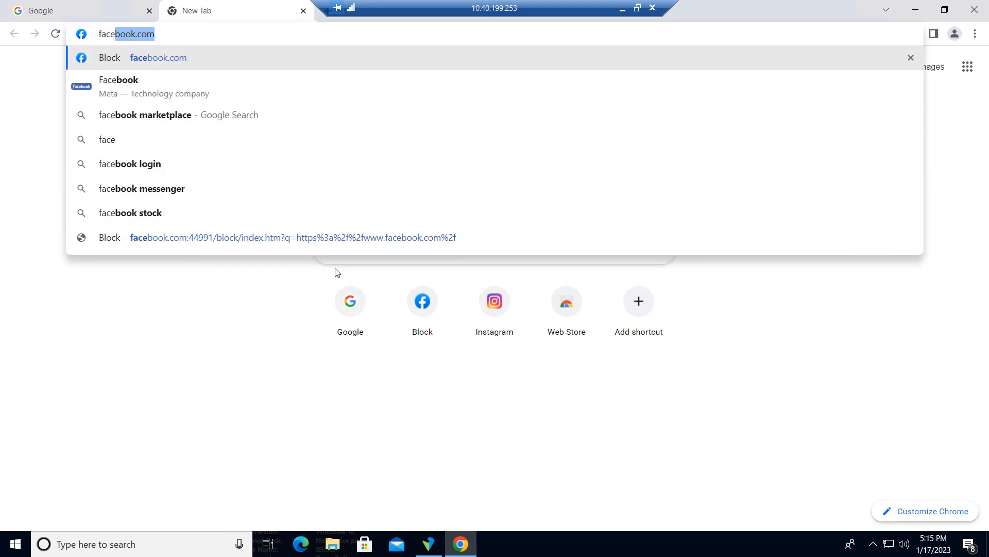
left_click(242, 230)
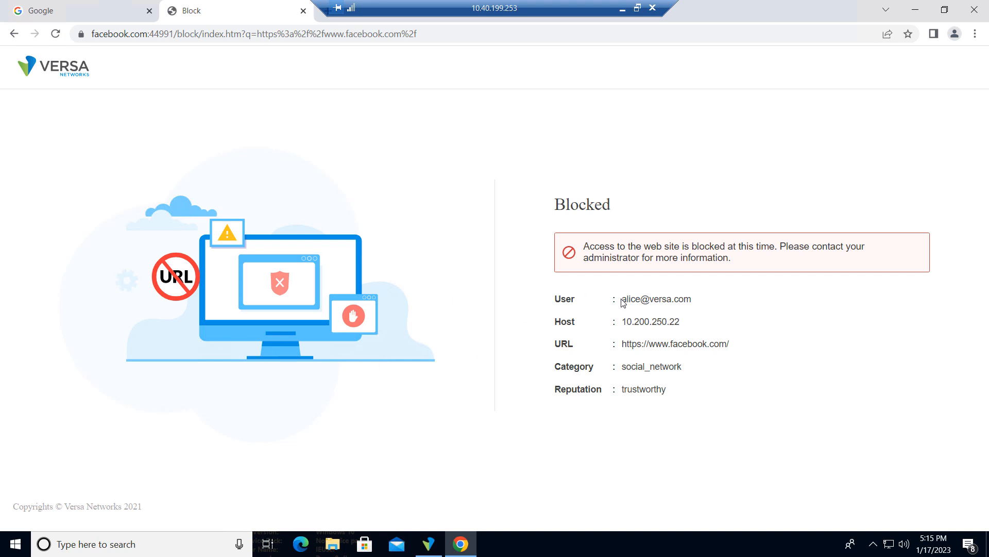
left_click_drag(622, 300, 701, 299)
left_click(722, 298)
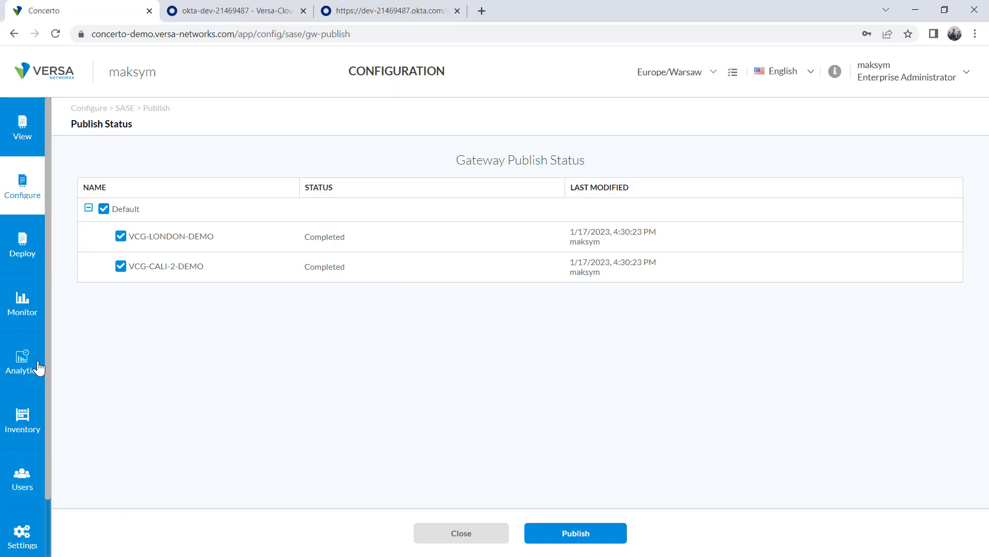
View the Authentication logs' SAML Authentication Succeeded events, scrolling right to the User column
left_click(37, 367)
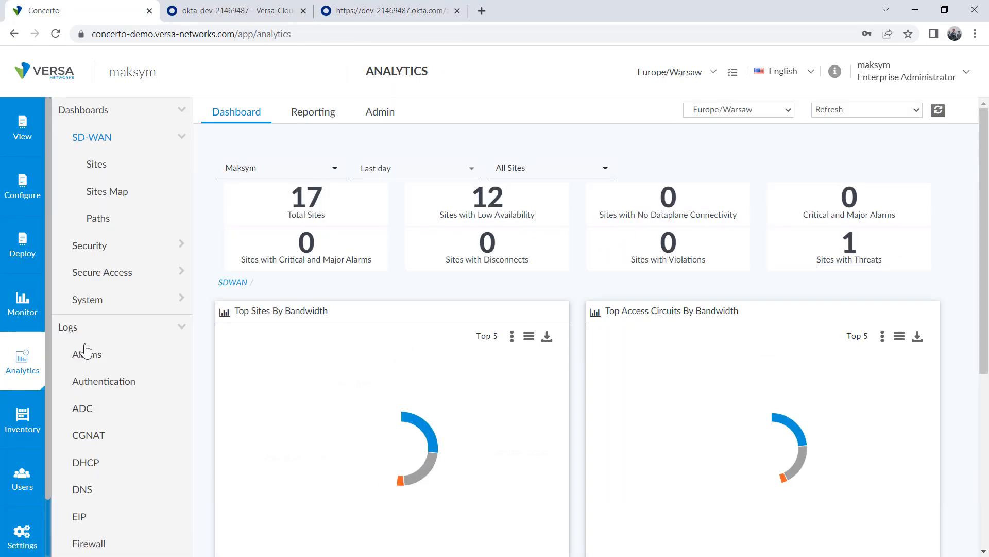
left_click(105, 382)
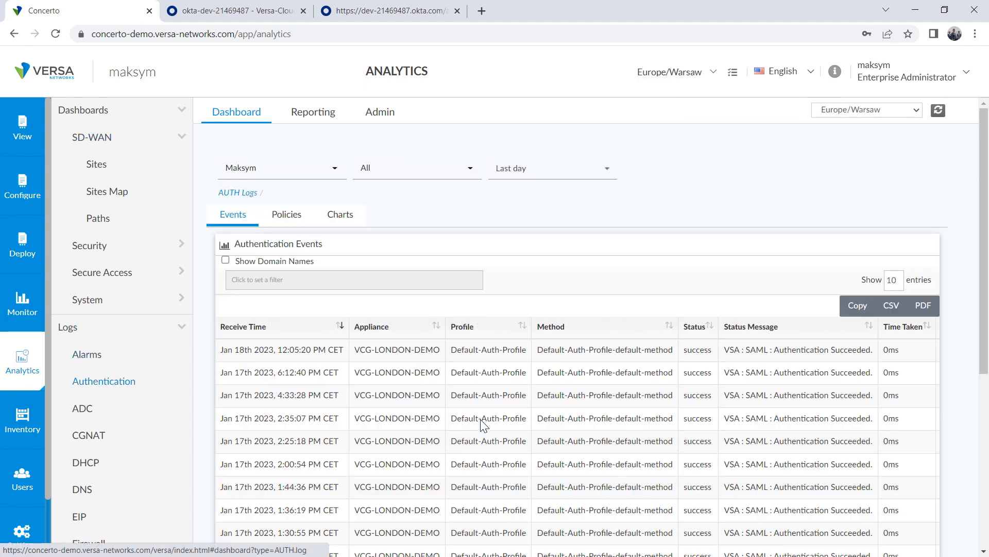
scroll(698, 438, "down", 3)
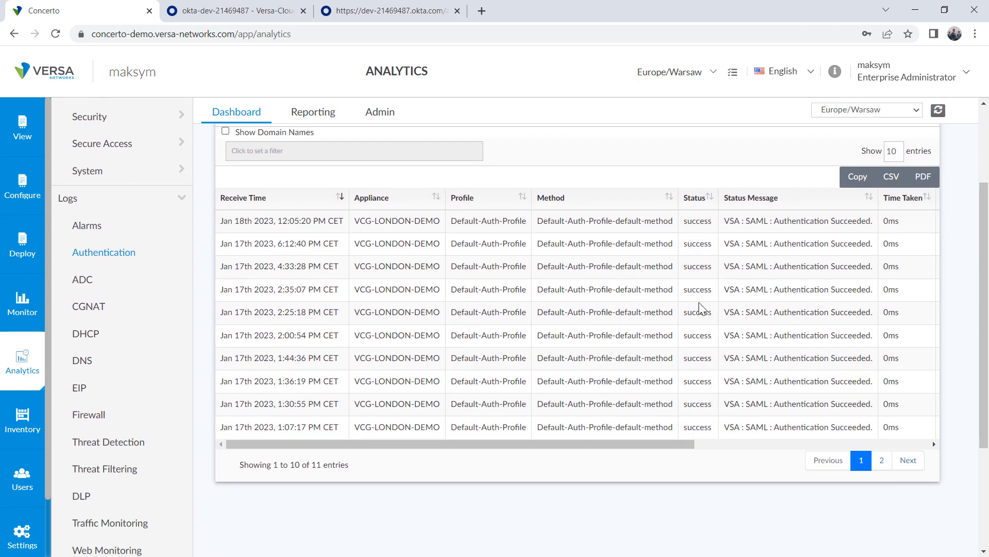
left_click_drag(608, 444, 748, 442)
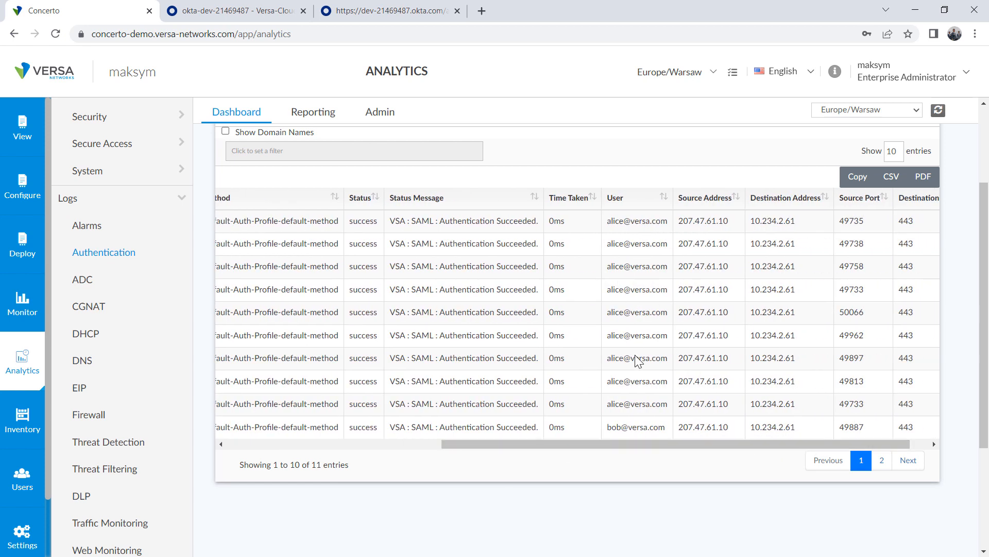
scroll(179, 339, "up", 1)
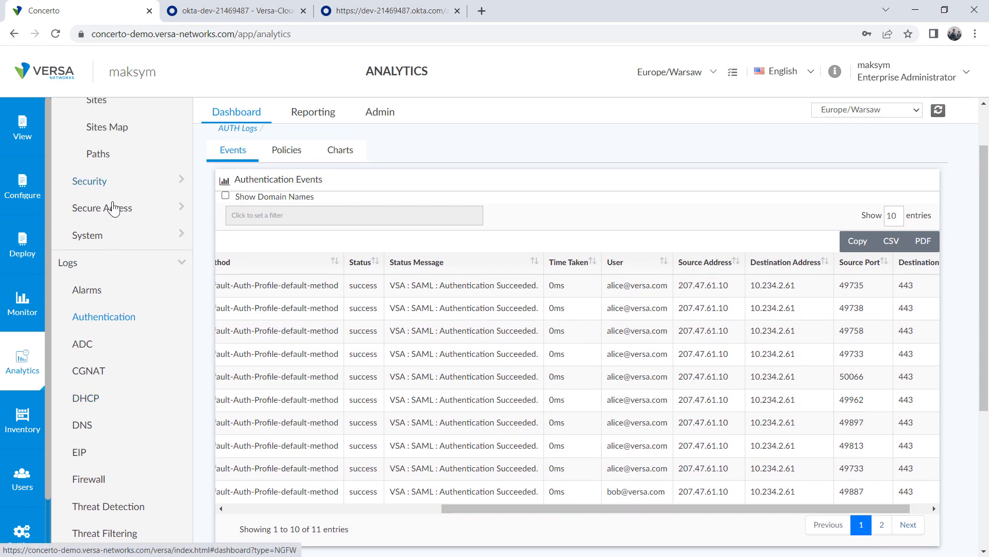
left_click(89, 214)
Show the Secure Access Users Events table with VCG-CALI-2-DEMO tunnel and IKE events
left_click(98, 235)
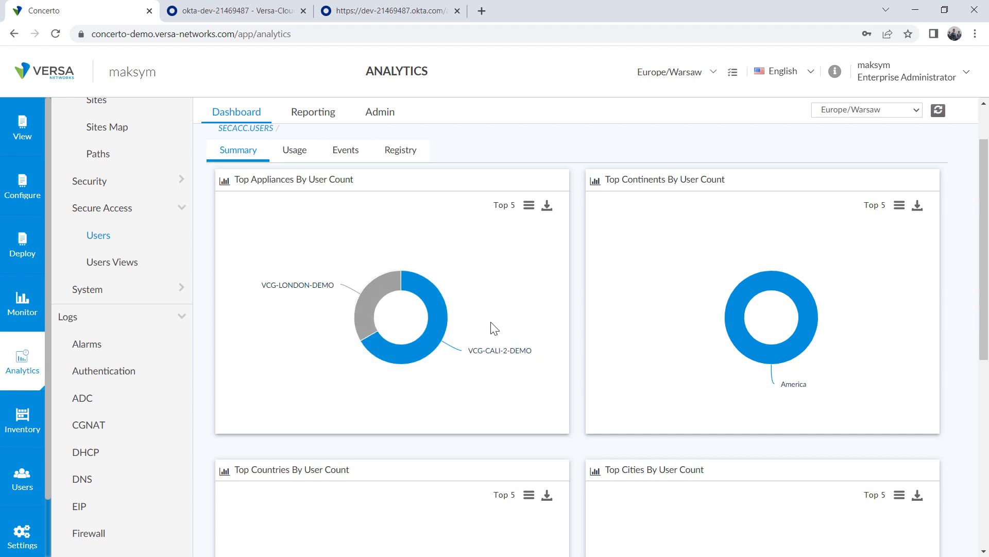
left_click(340, 156)
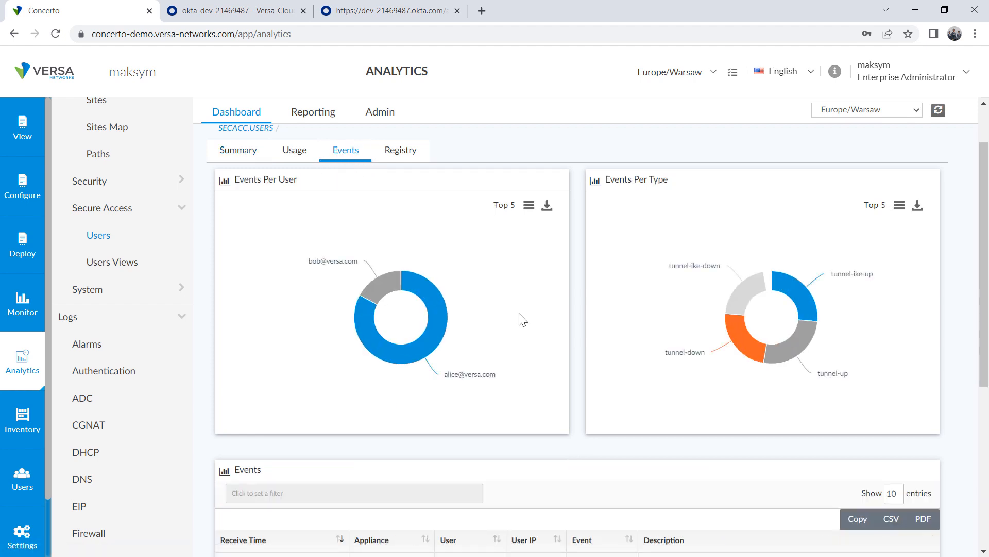
scroll(568, 435, "down", 5)
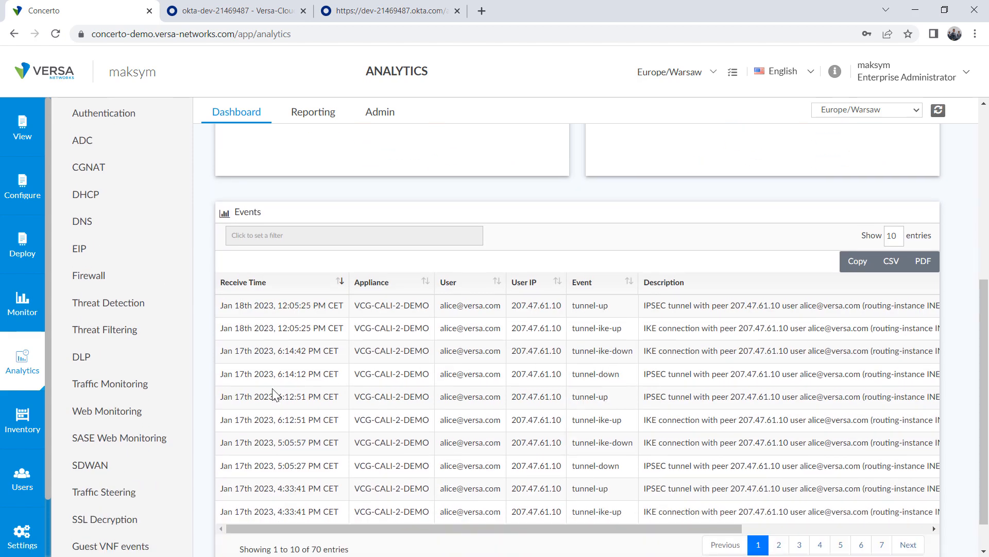
left_click_drag(563, 531, 629, 528)
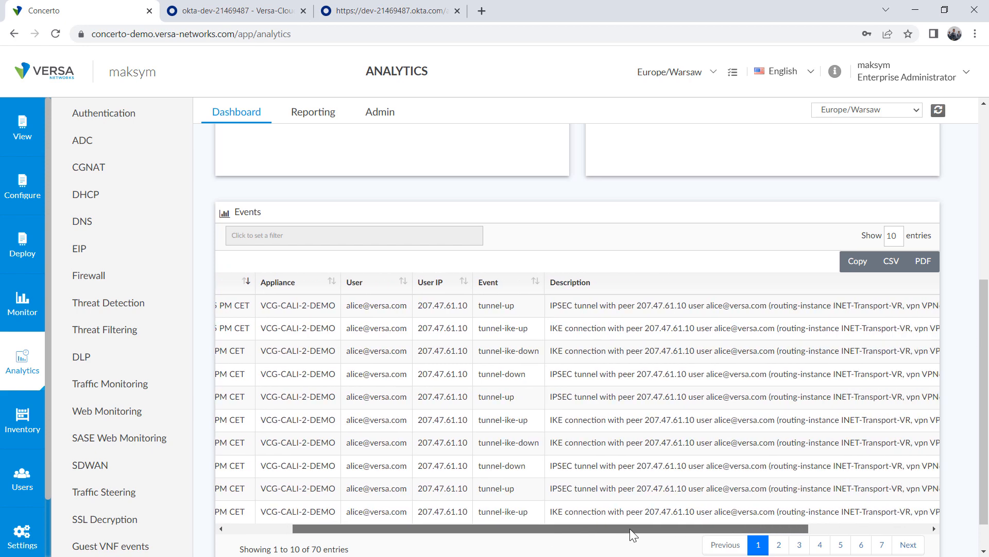